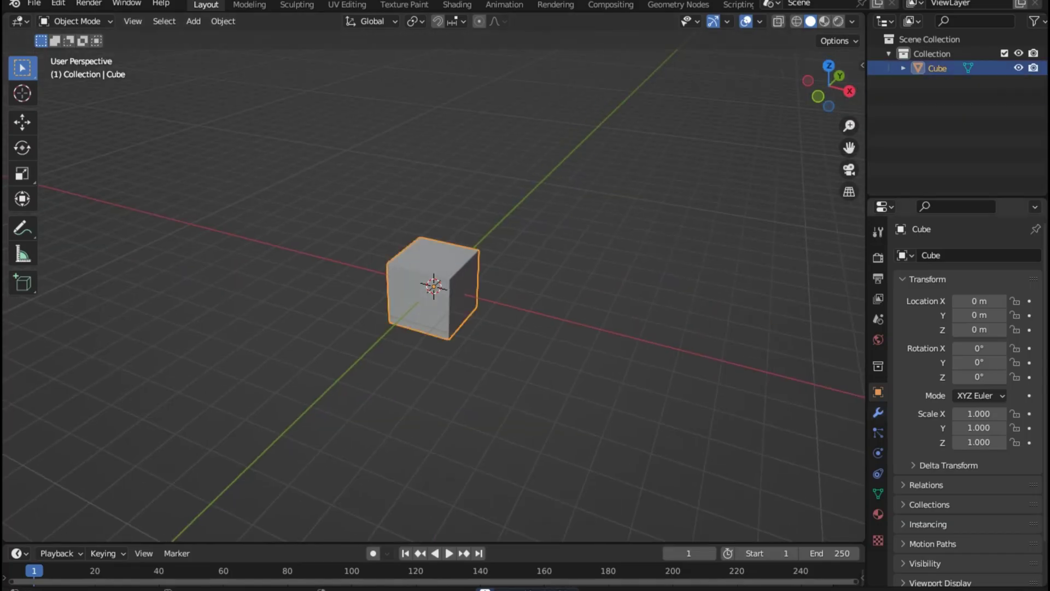
Add a Subdivision Surface modifier to the cube and deselect it.
click(967, 255)
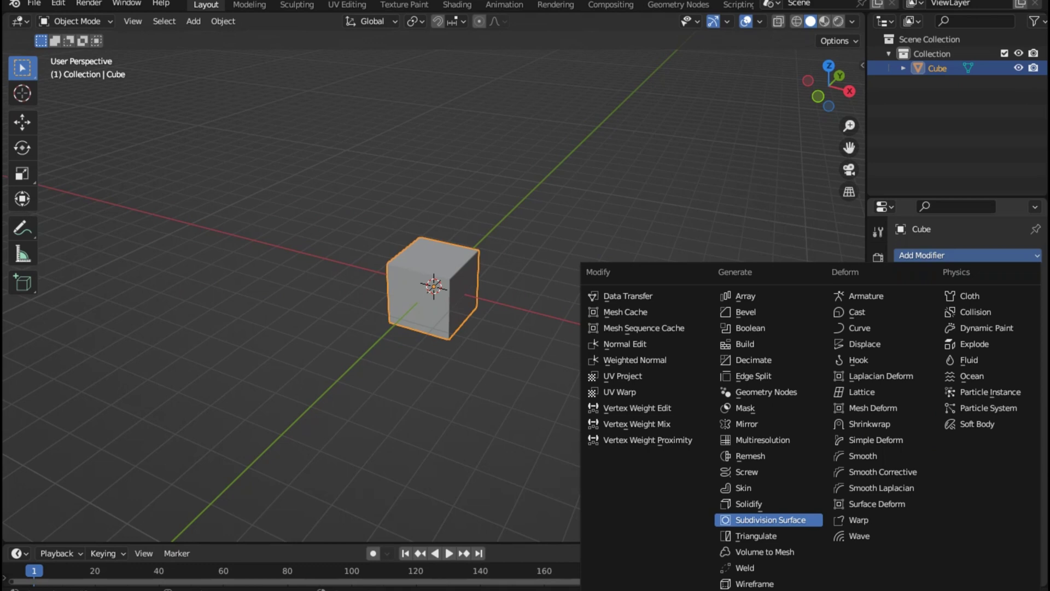
click(768, 520)
key(alt+a)
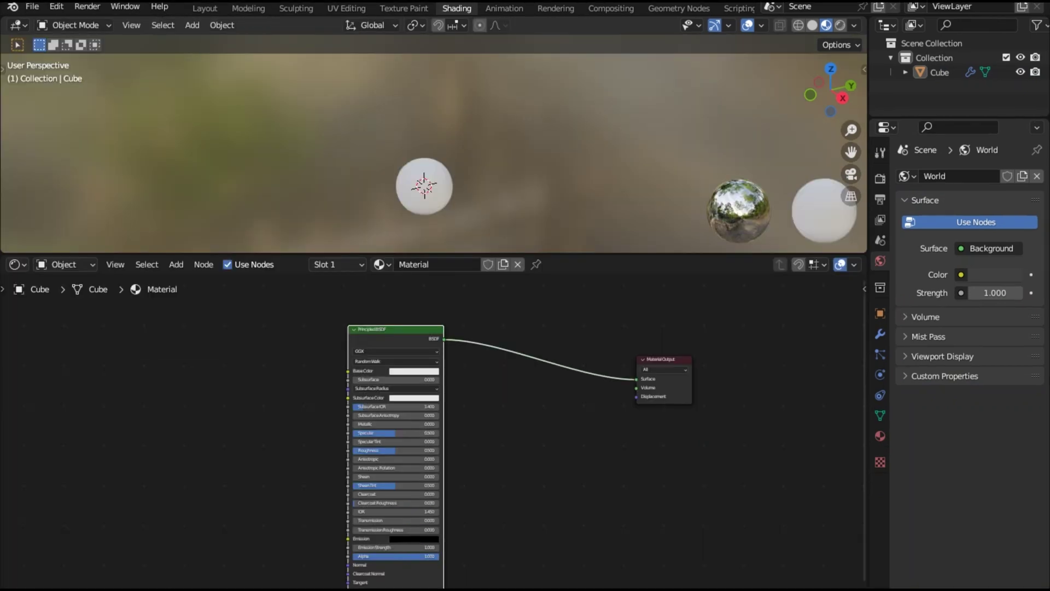
Delete the Principled BSDF node and add an Emission shader to the cube's material.
key(x)
scroll(432, 427, down, 1)
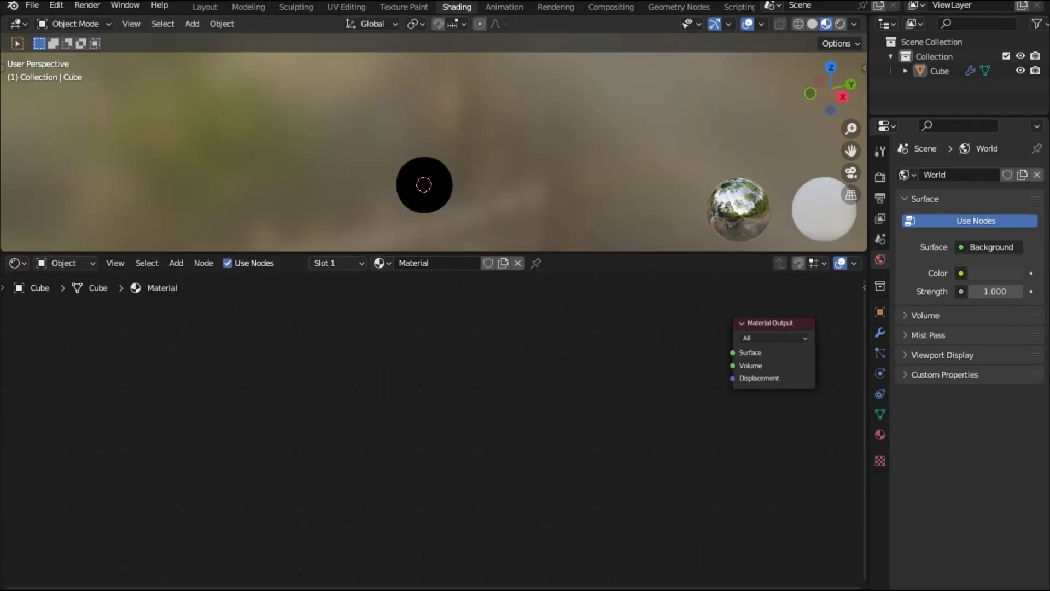
key(shift+a)
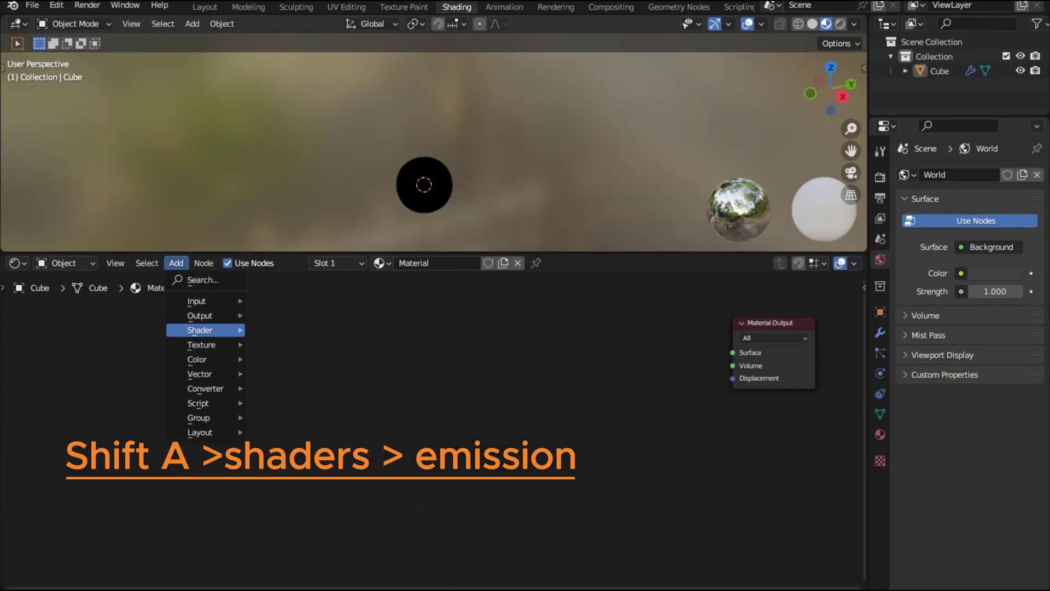
mouse_move(205, 330)
click(288, 358)
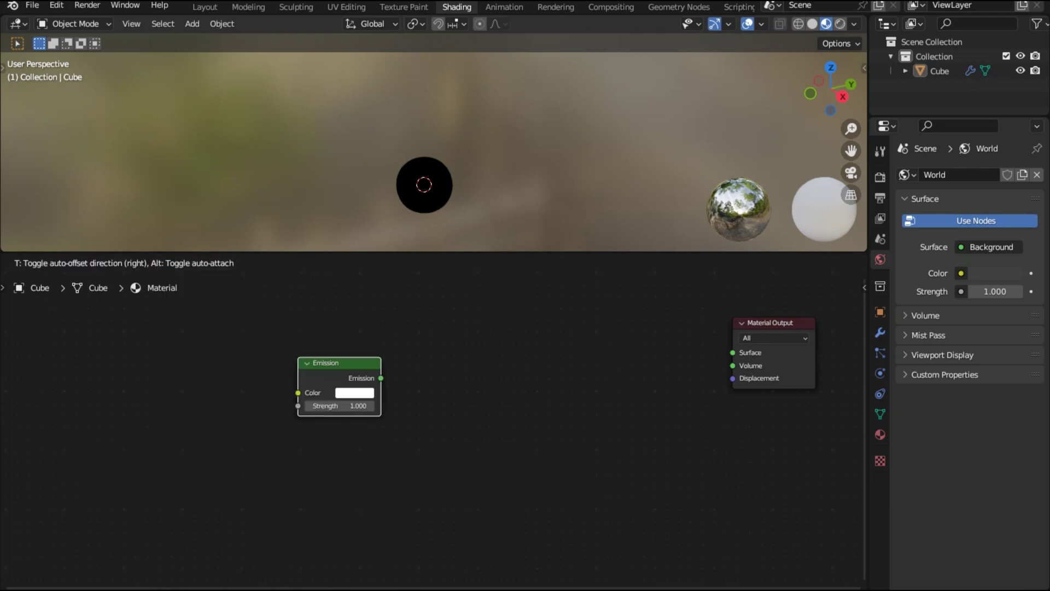
click(529, 408)
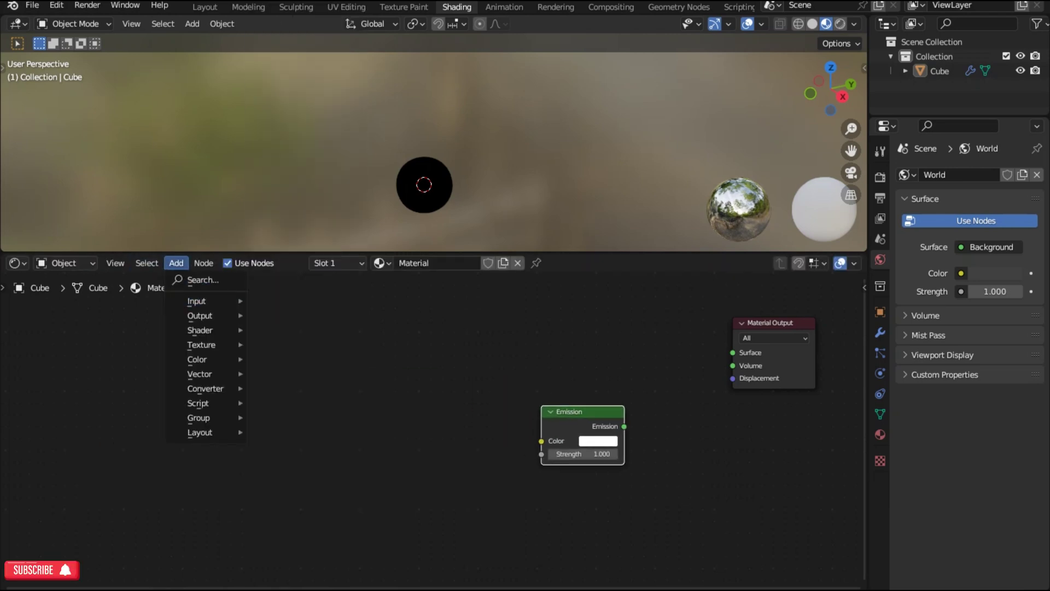
Add a Transparent BSDF shader node above the Emission node.
mouse_move(205, 330)
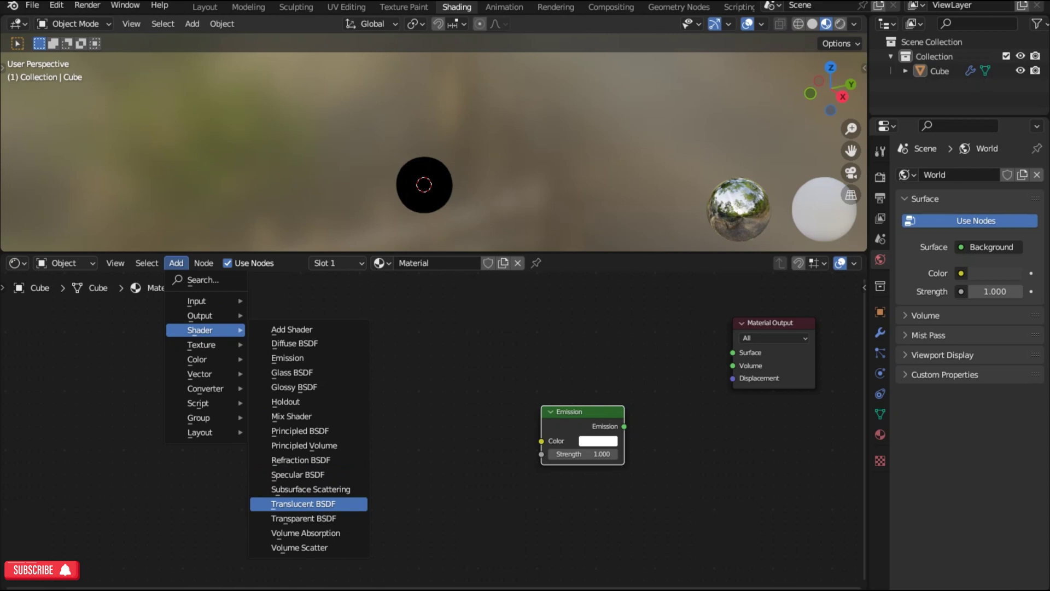
click(304, 518)
click(575, 361)
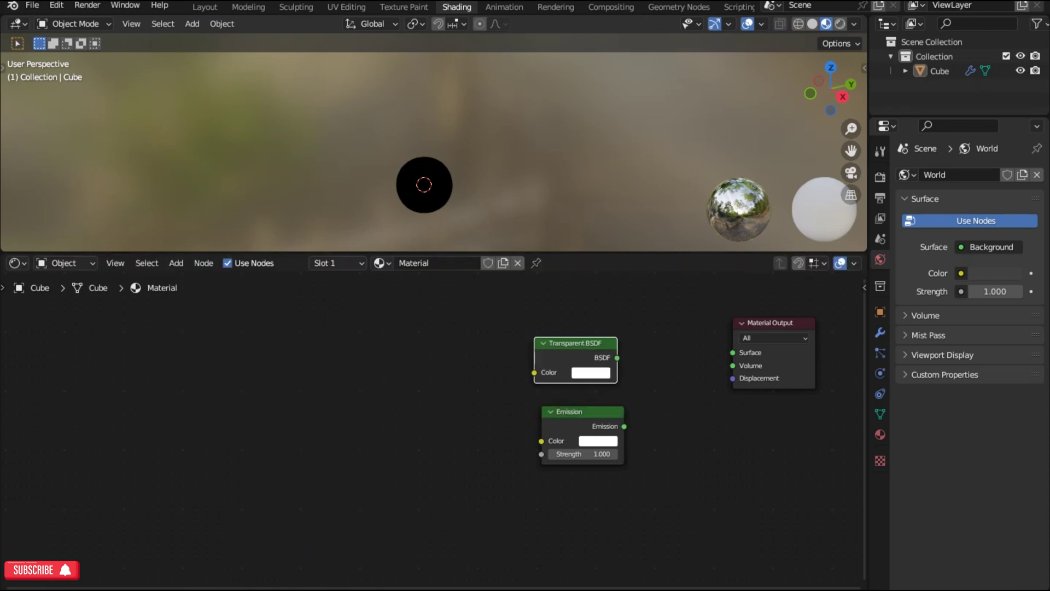
Add a Mix Shader that combines the Transparent BSDF as first shader and the Emission as second.
key(shift+a)
click(398, 422)
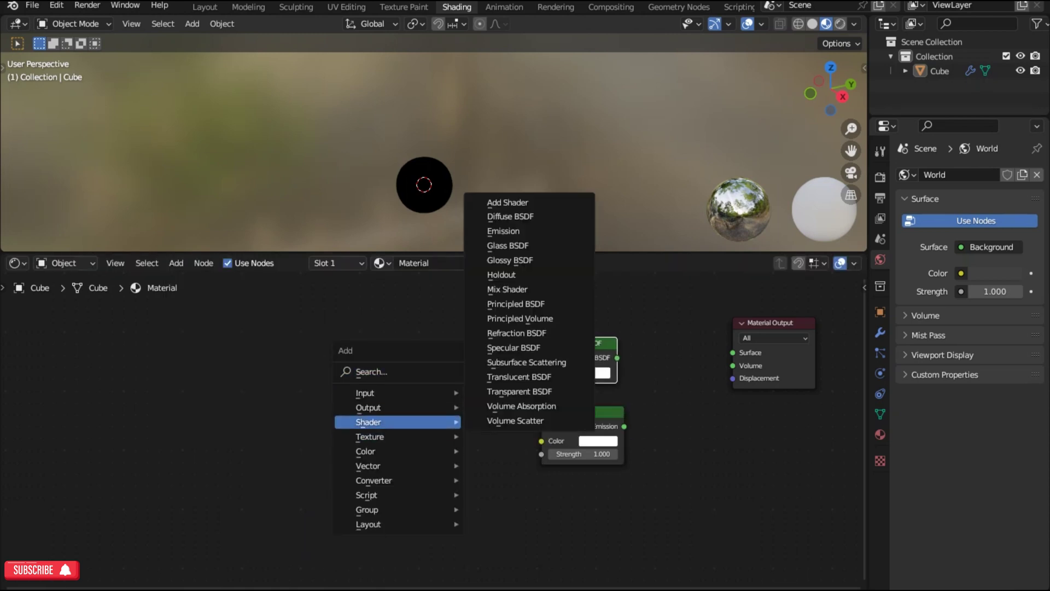
click(507, 289)
click(656, 356)
drag(576, 344, 490, 340)
drag(581, 414, 493, 436)
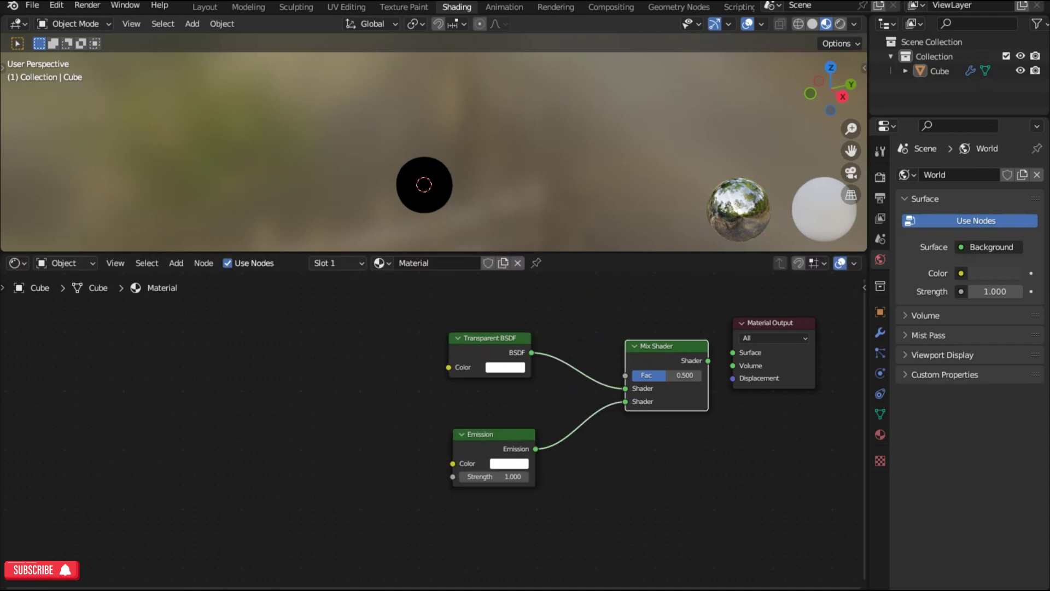
Connect the Mix Shader to the Material Output's Surface and move the Transparent BSDF and Emission nodes farther away from it.
drag(494, 435, 425, 454)
drag(489, 338, 393, 373)
drag(425, 453, 395, 470)
key(alt+a)
Add a Musgrave Texture node in front of the two shader nodes.
key(shift+a)
mouse_move(211, 413)
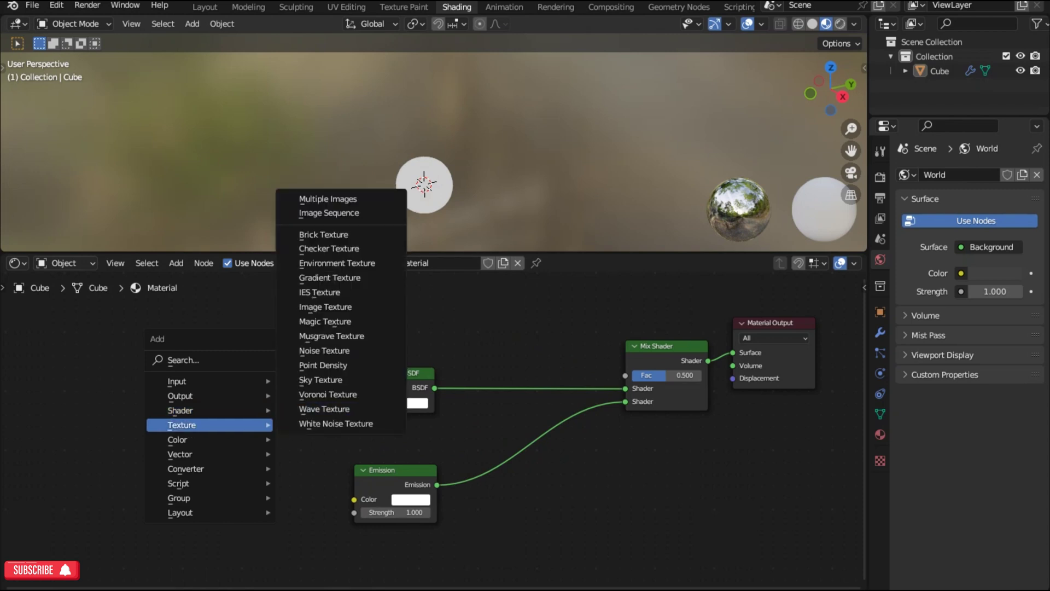
click(328, 336)
click(155, 320)
Search the add-on preferences for "node" to check that Node Wrangler is enabled, and close the preferences.
click(56, 5)
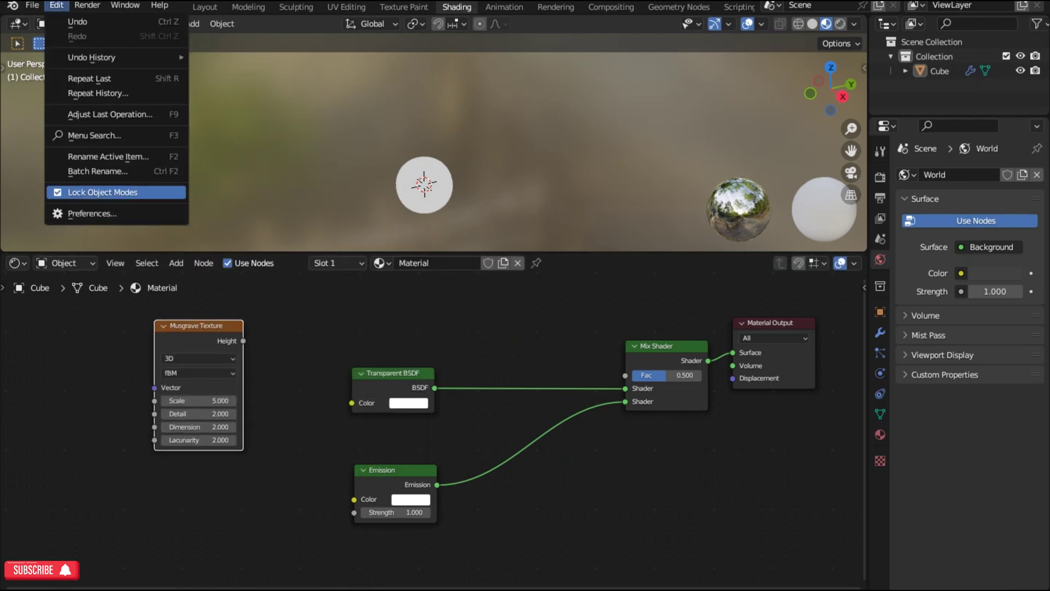
click(76, 214)
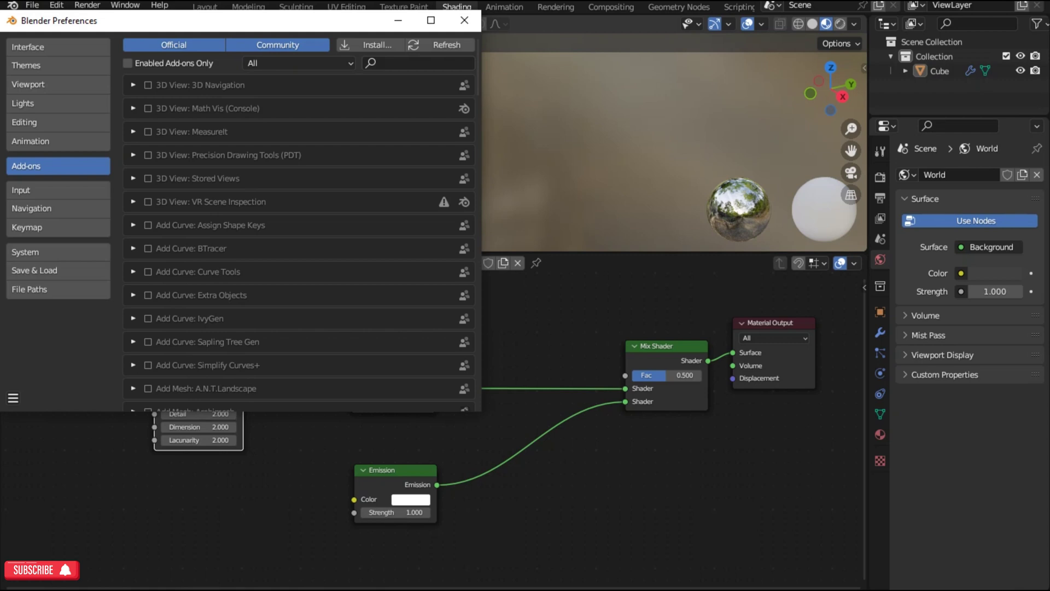
text(node)
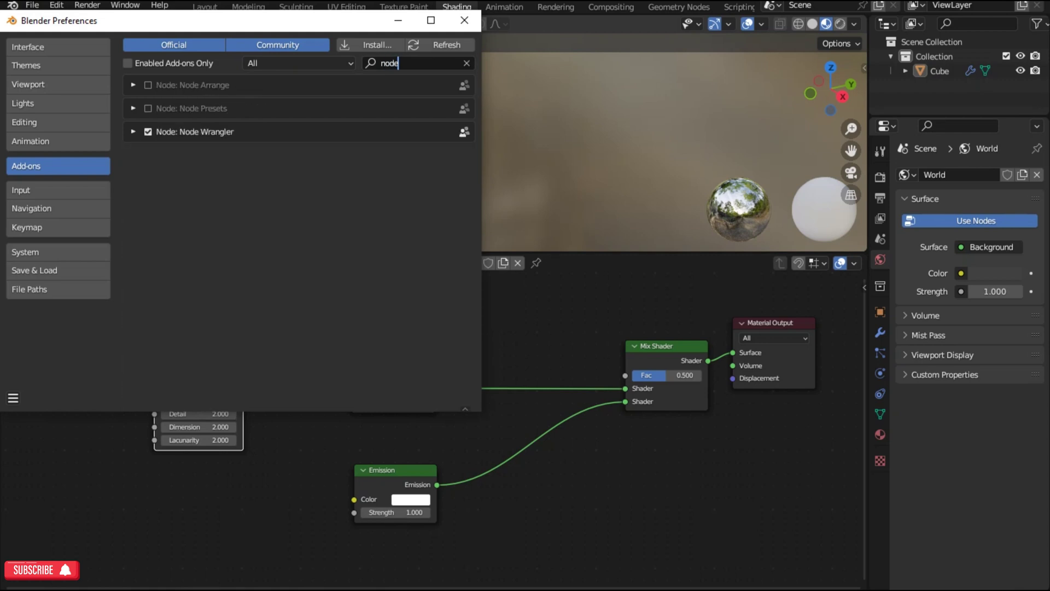
click(13, 397)
click(55, 360)
click(465, 21)
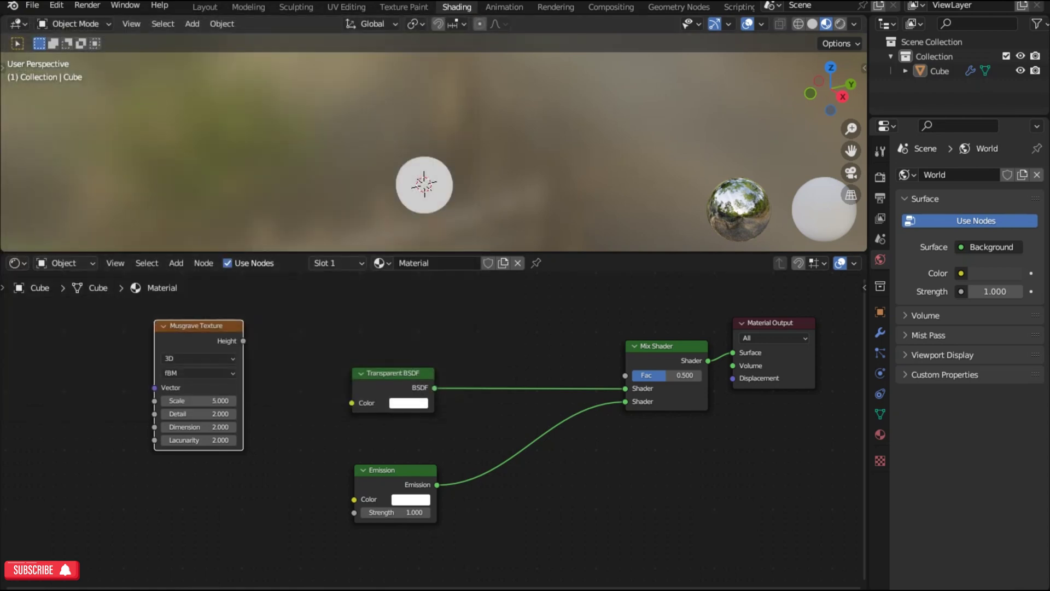
Add Mapping and Texture Coordinate nodes to the Musgrave Texture, space them out and feed the mapping with Object coordinates.
key(ctrl+t)
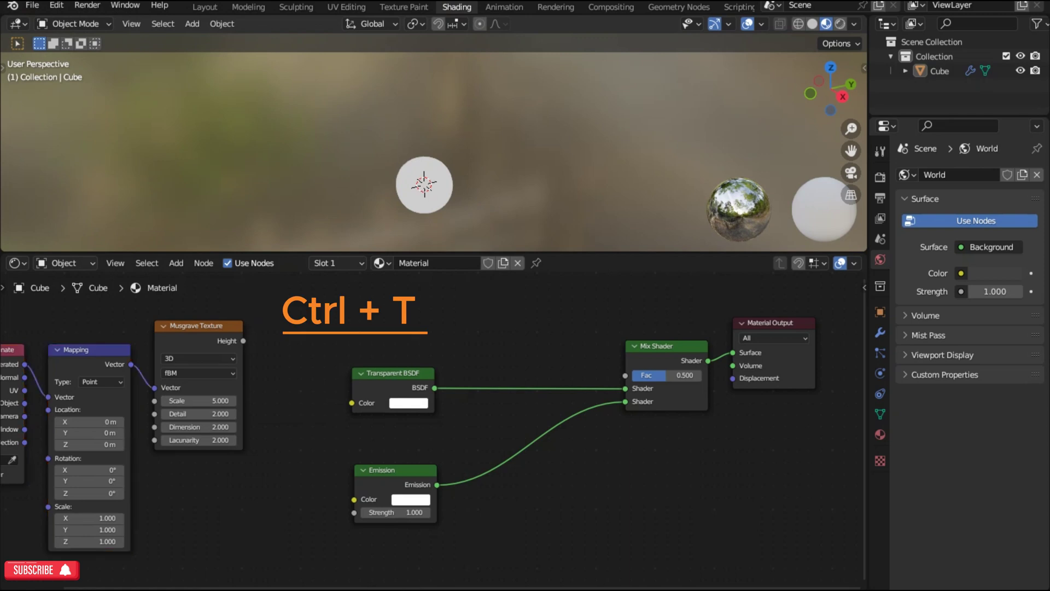
click(12, 349)
key(KP_Decimal)
drag(433, 367, 287, 392)
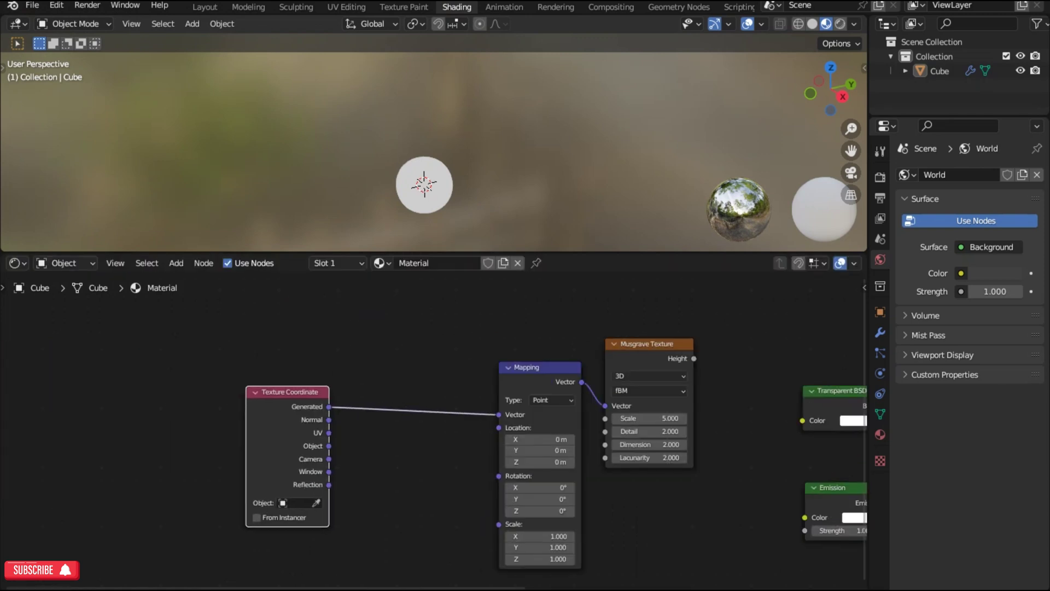
drag(540, 368, 496, 379)
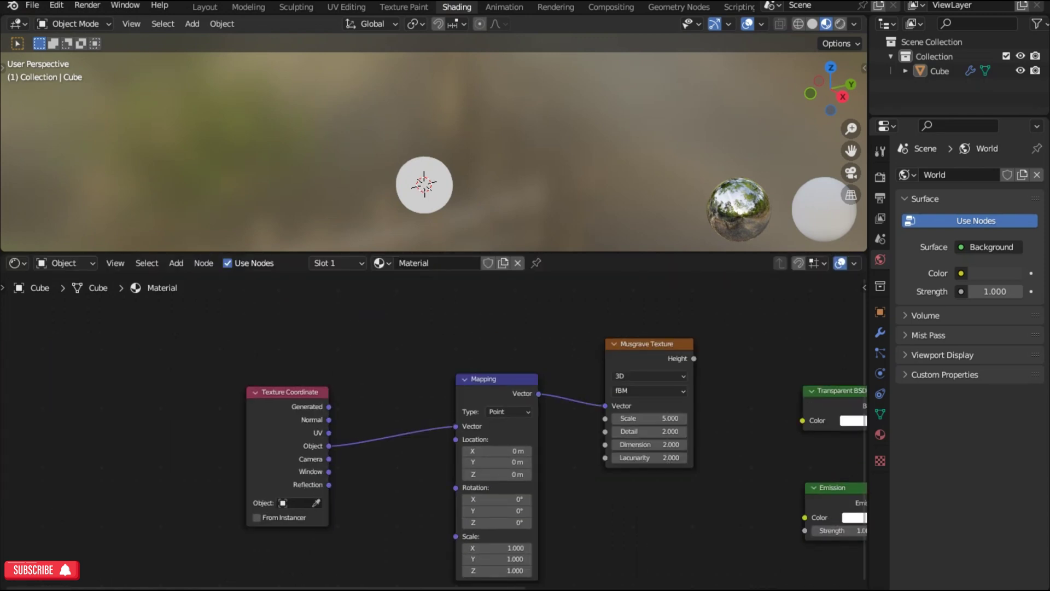
Connect the Musgrave Height to the Mix Shader's Fac and move the Texture Coordinate node away from the Mapping node.
drag(752, 339, 701, 393)
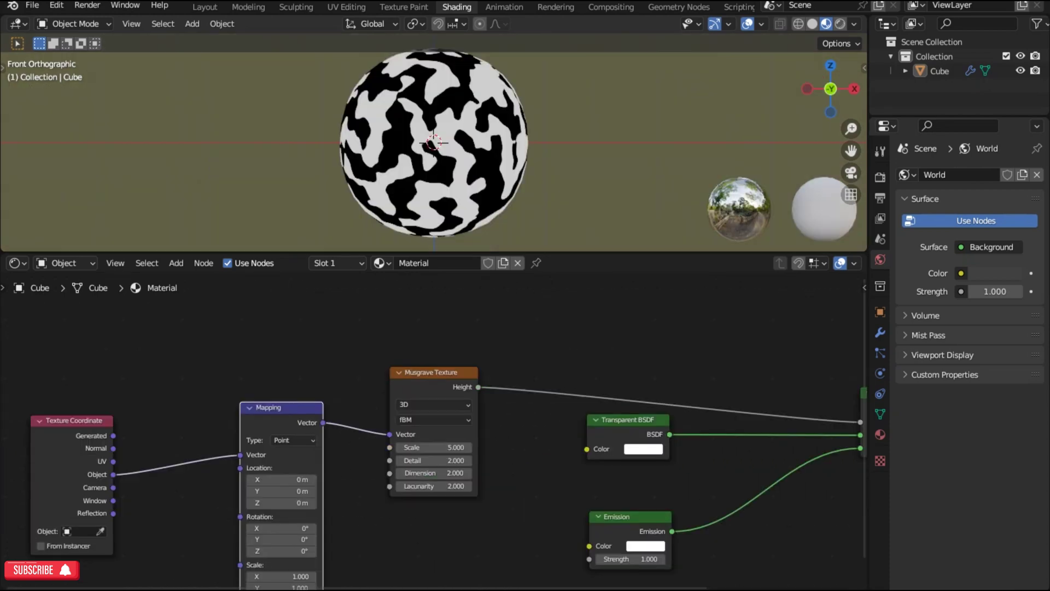
middle_drag(492, 547, 646, 547)
drag(230, 346, 73, 370)
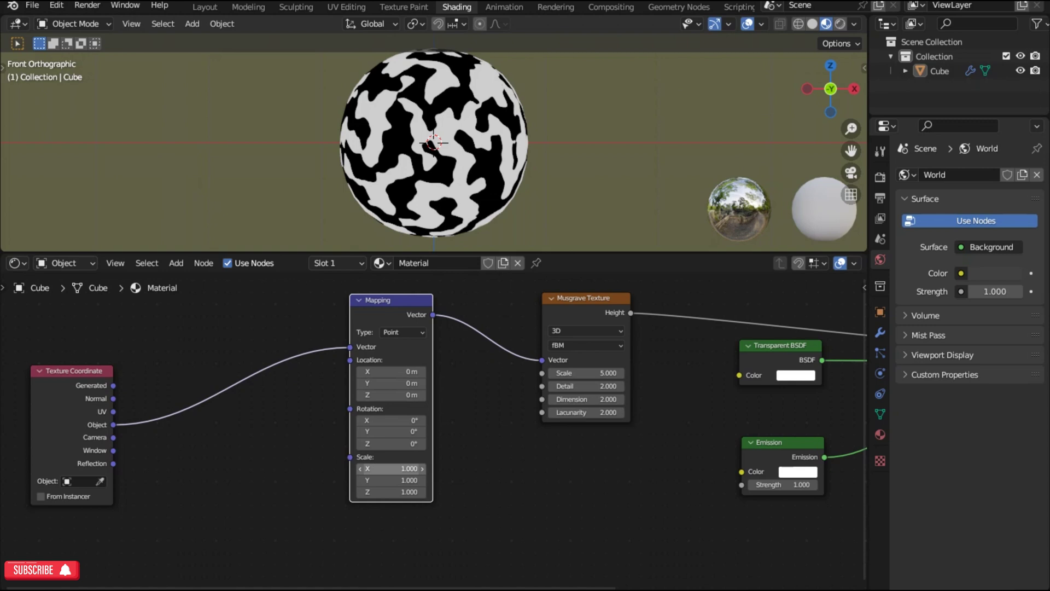
Set the Mapping node's scale to 0.5 in X and 10 in Y.
key(Return)
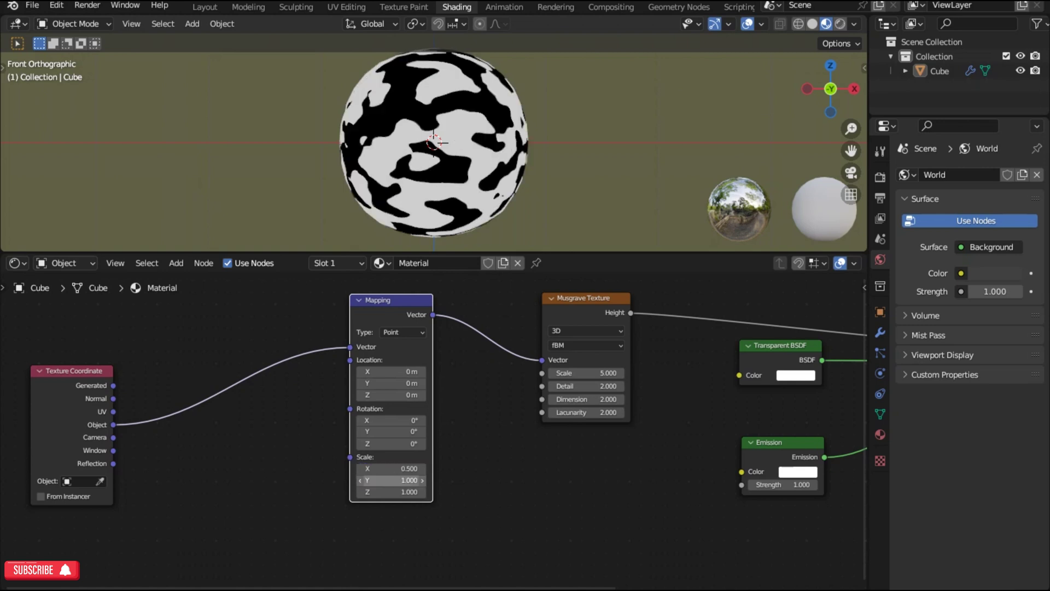
text(10)
key(Return)
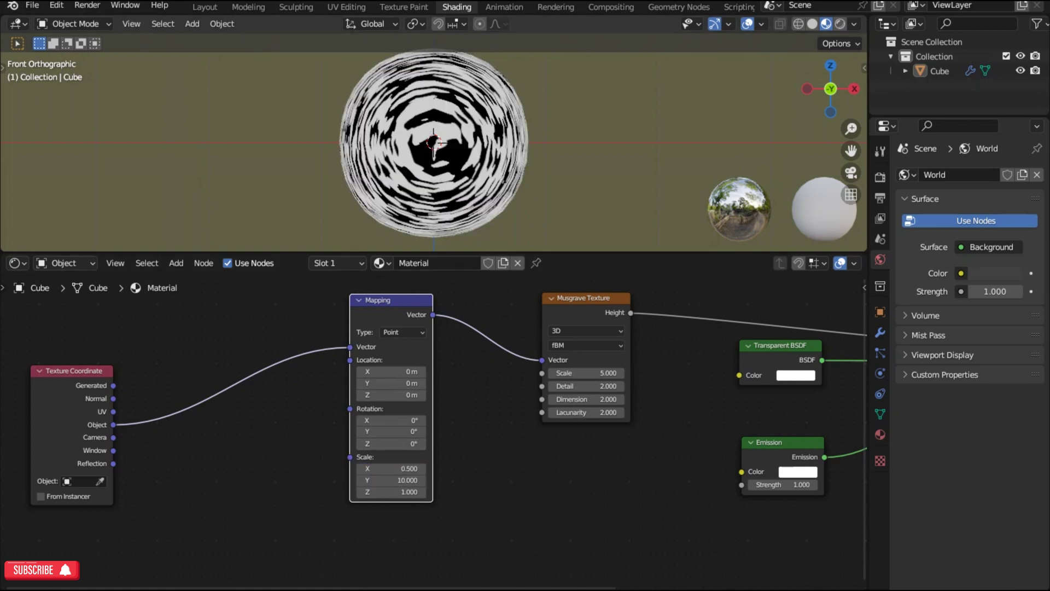
Rotate the sphere 90° about the global X axis.
click(434, 143)
text(rz90)
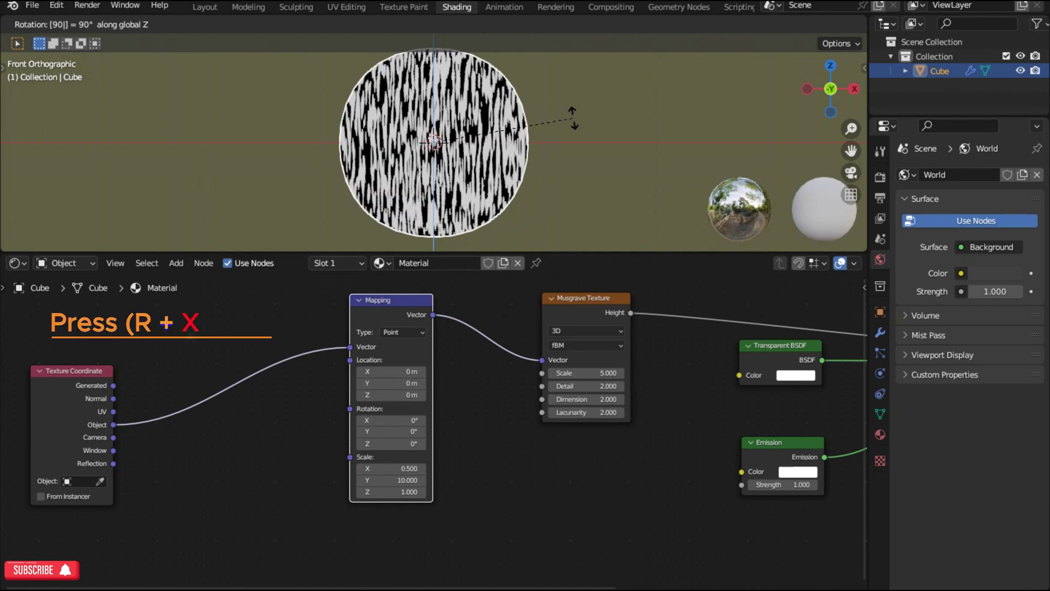
text(x)
key(Return)
Set the Musgrave Texture's scale to 2.
drag(438, 448, 410, 448)
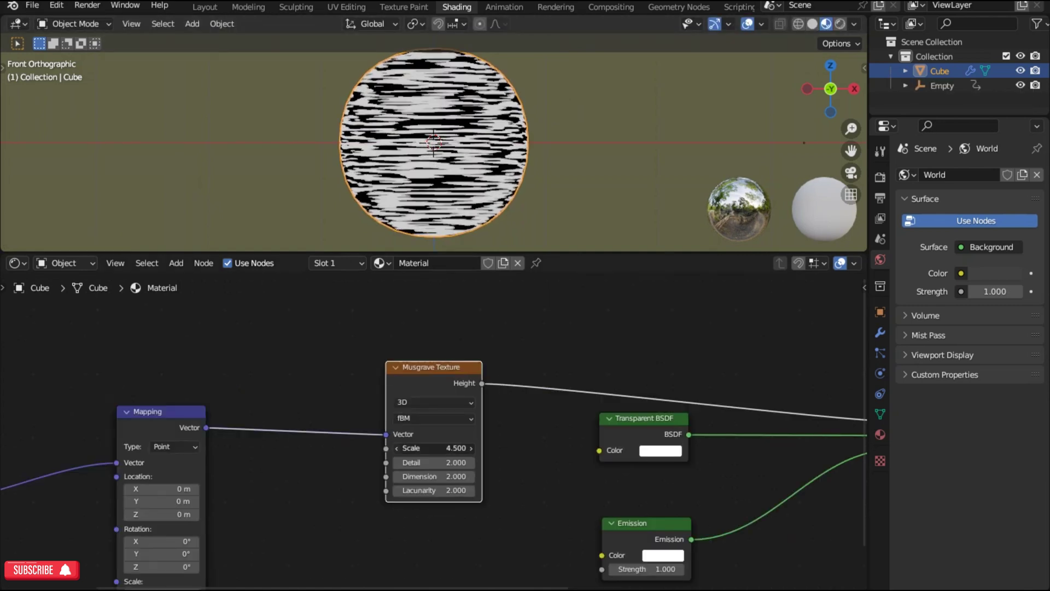
drag(433, 448, 416, 448)
click(434, 448)
text(2)
key(Return)
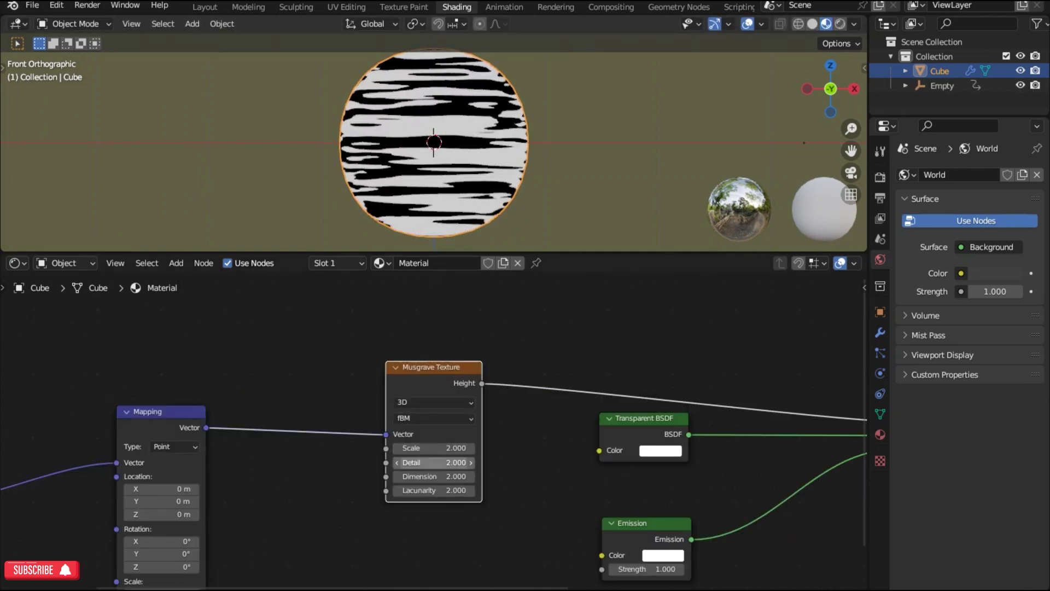
Insert a ColorRamp between the Musgrave Texture and the Mix Shader, and arrange the nodes around it.
key(shift+a)
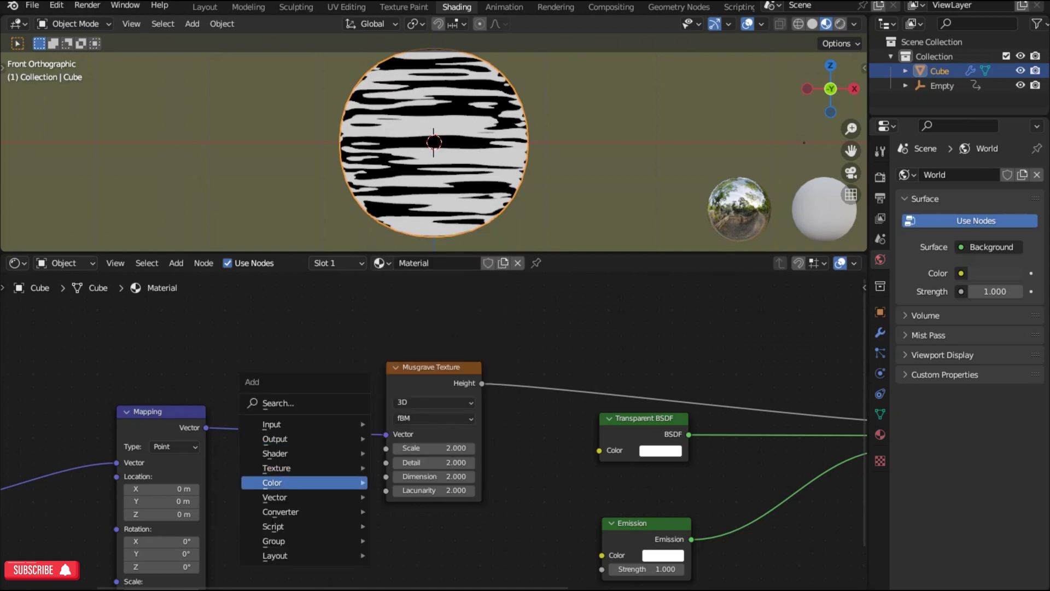
mouse_move(277, 501)
click(410, 379)
click(534, 303)
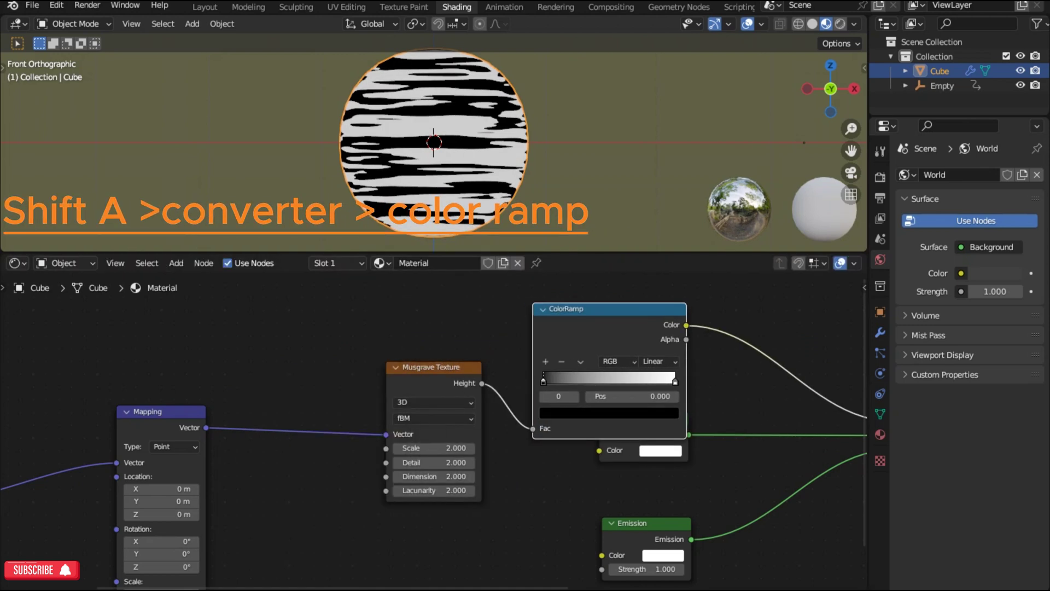
drag(434, 367, 375, 366)
drag(580, 328, 524, 282)
click(643, 420)
Move the ColorRamp's black stop to about 0.2 and bring the white stop close beside it.
middle_drag(644, 434, 434, 425)
scroll(434, 425, up, 3)
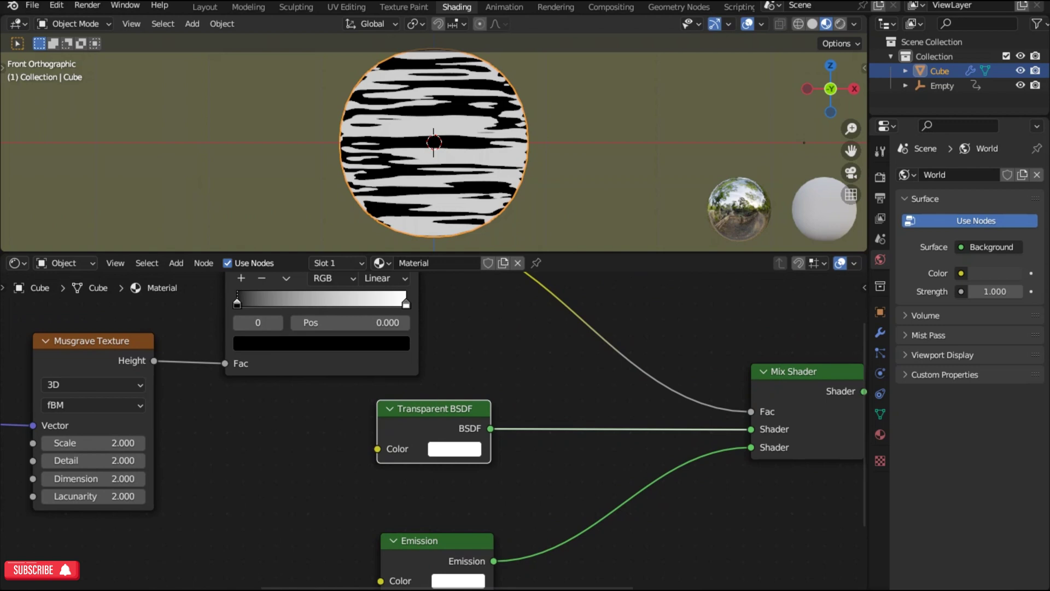
drag(236, 304, 264, 303)
drag(406, 304, 276, 303)
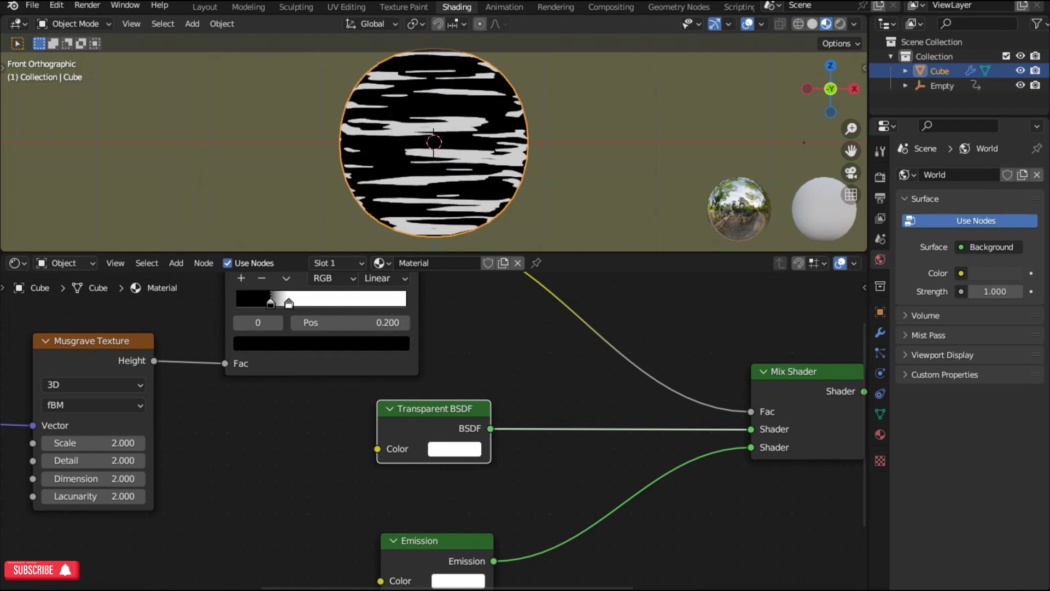
Set the ColorRamp's interpolation to Constant.
click(383, 278)
click(383, 368)
drag(383, 361, 383, 403)
Set the Musgrave Texture's detail to 15.
middle_drag(383, 403, 502, 508)
scroll(502, 508, up, 1)
middle_drag(187, 570, 433, 489)
scroll(433, 490, up, 4)
drag(434, 489, 509, 490)
mouse_move(434, 516)
mouse_down()
mouse_move(373, 516)
mouse_move(434, 516)
mouse_up()
click(59, 400)
key(KP_Decimal)
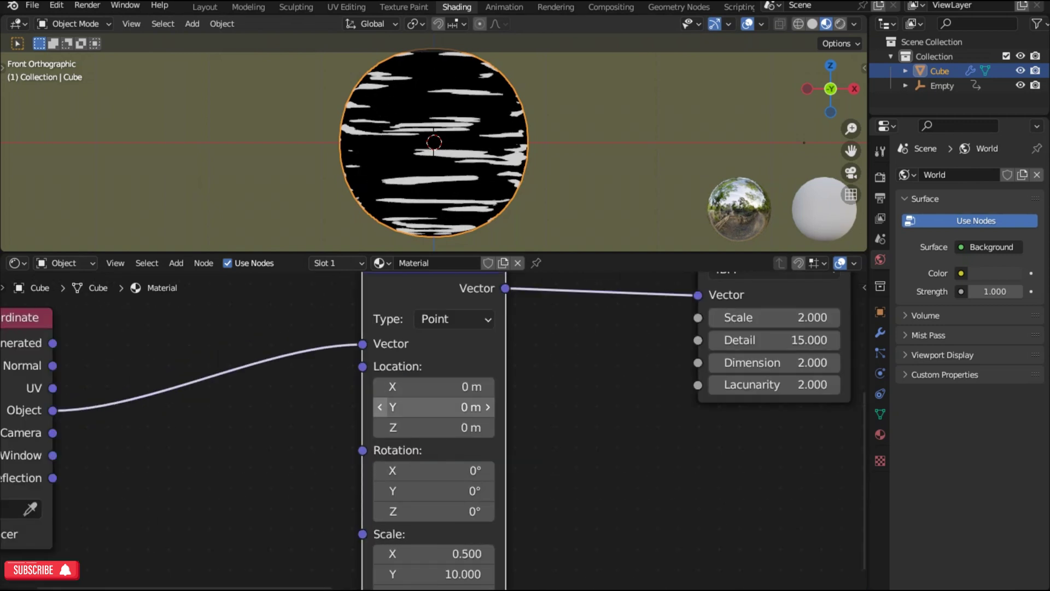
scroll(434, 430, down, 10)
Change the Emission node's color to a pale light blue.
click(787, 445)
key(KP_Decimal)
scroll(434, 430, up, 7)
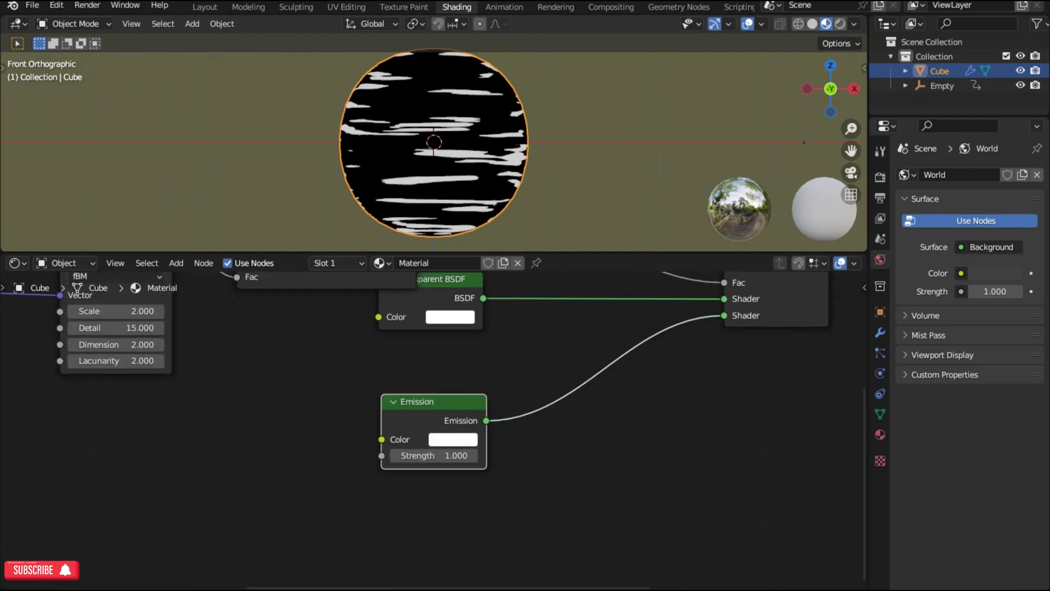
click(454, 439)
mouse_move(497, 265)
mouse_down()
mouse_move(490, 298)
mouse_move(497, 258)
mouse_up()
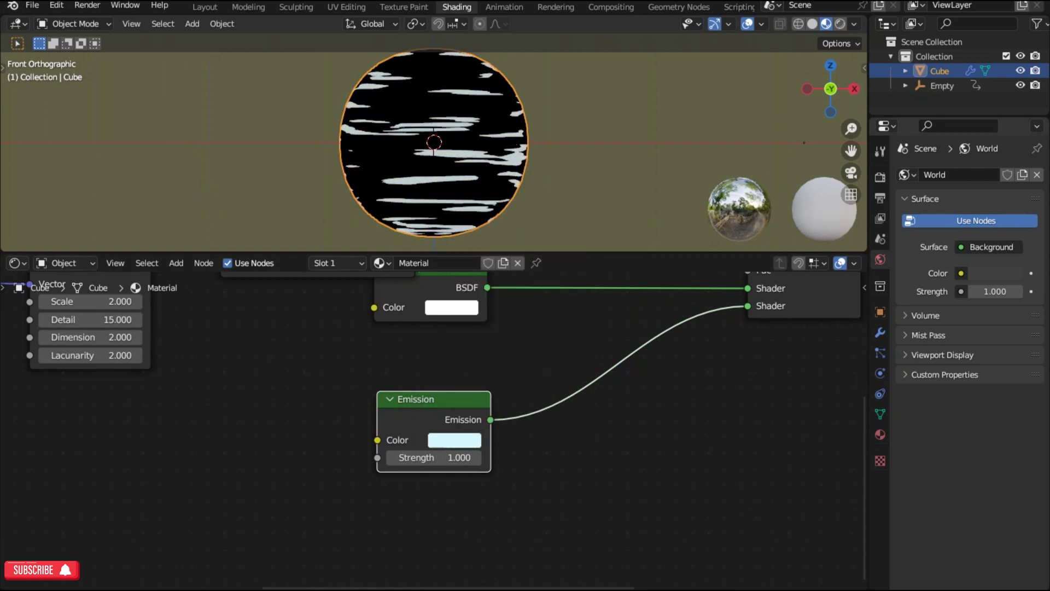
Set the material's blend mode to Alpha Blend and its shadow mode to Alpha Hashed, and deselect the sphere.
click(880, 434)
scroll(971, 383, down, 3)
click(999, 409)
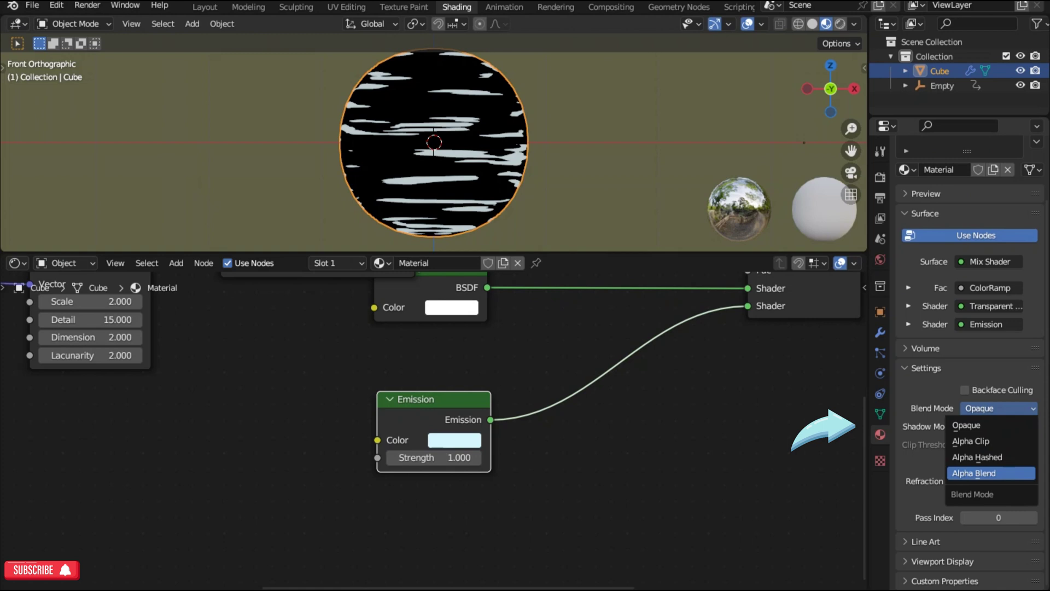
click(991, 474)
click(998, 426)
click(989, 492)
key(alt+a)
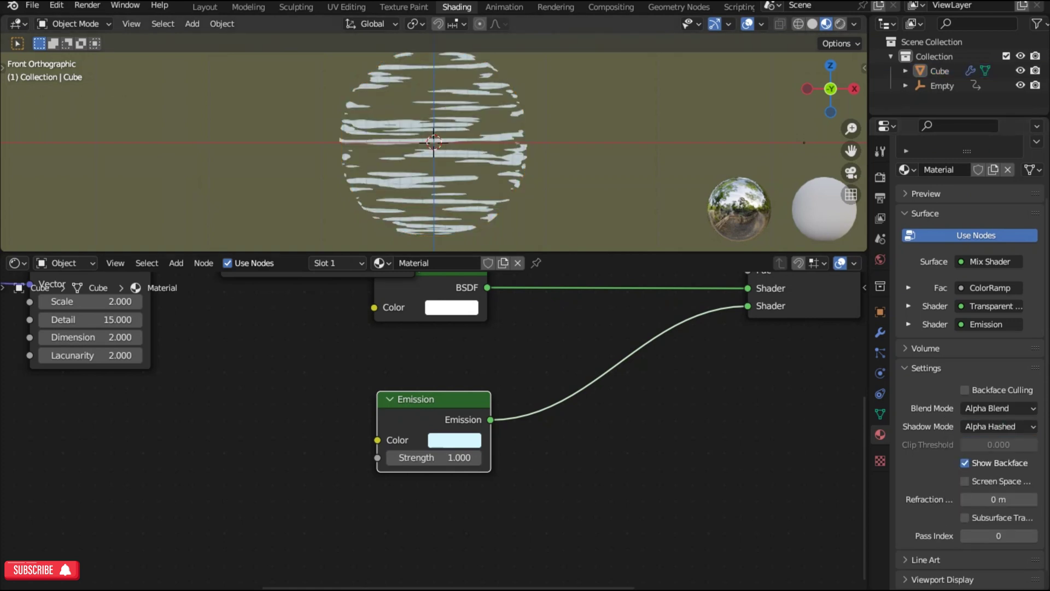
Add a Value node and connect it to the Mapping node's Location input.
drag(830, 89, 738, 109)
click(809, 91)
scroll(434, 429, down, 7)
click(235, 339)
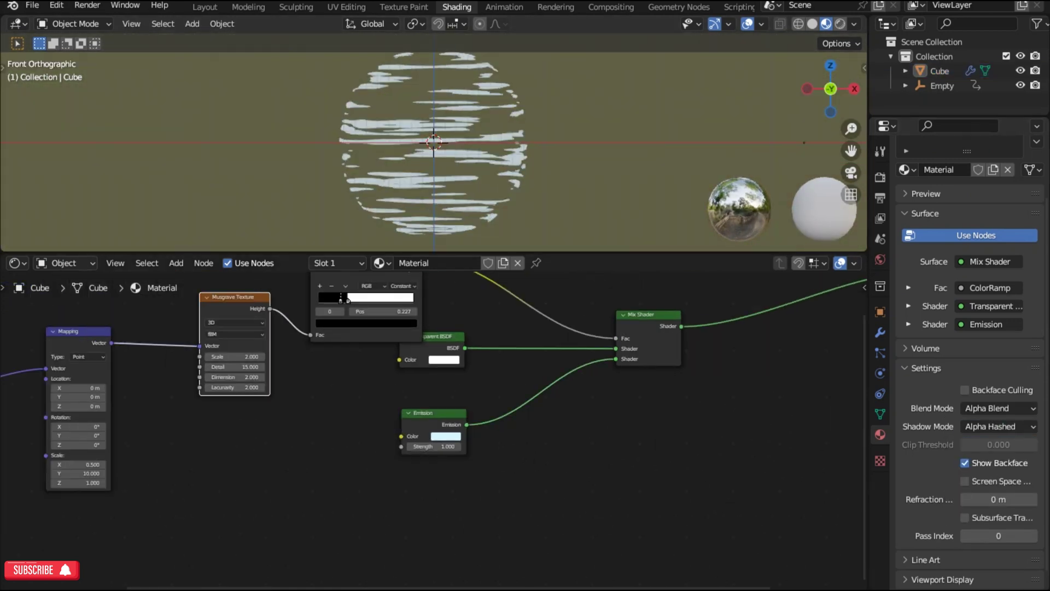
middle_drag(234, 339, 431, 426)
click(276, 471)
middle_drag(277, 471, 434, 408)
scroll(434, 408, up, 1)
scroll(433, 429, up, 2)
key(shift+a)
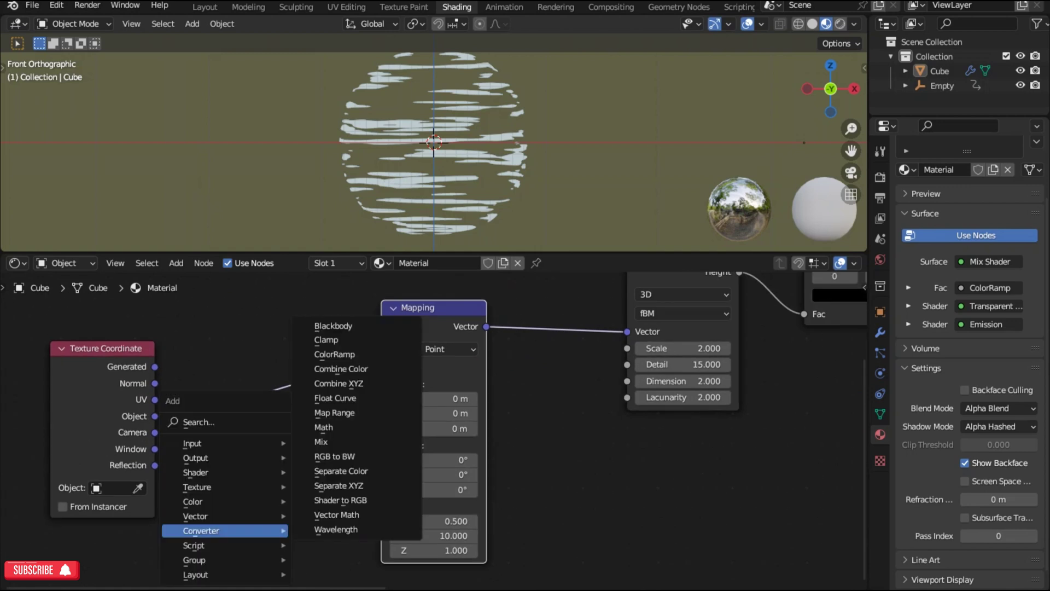
click(235, 424)
text(valu)
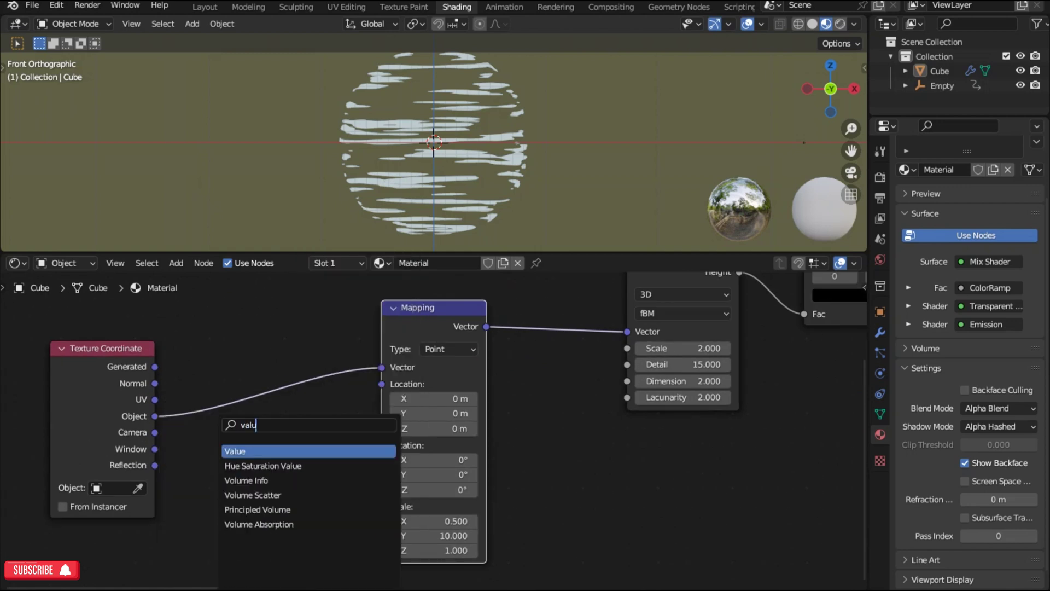
key(Return)
click(328, 445)
drag(303, 469, 381, 384)
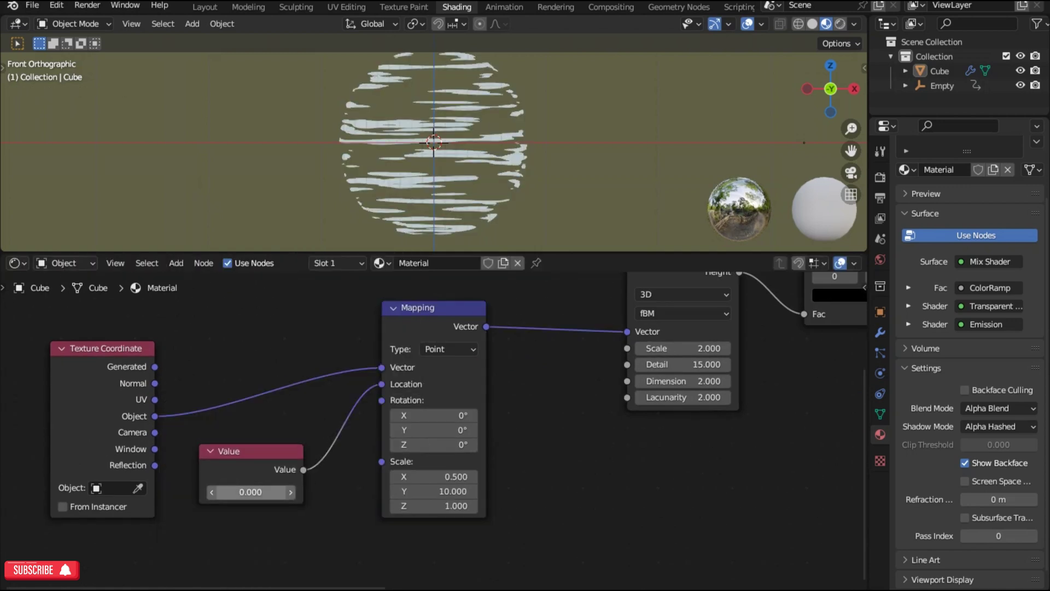
drag(251, 492, 317, 492)
Set the Emission node's strength to 5 and enable Bloom in the Eevee render settings.
middle_drag(766, 438, 208, 405)
scroll(427, 411, down, 3)
text(5)
key(Return)
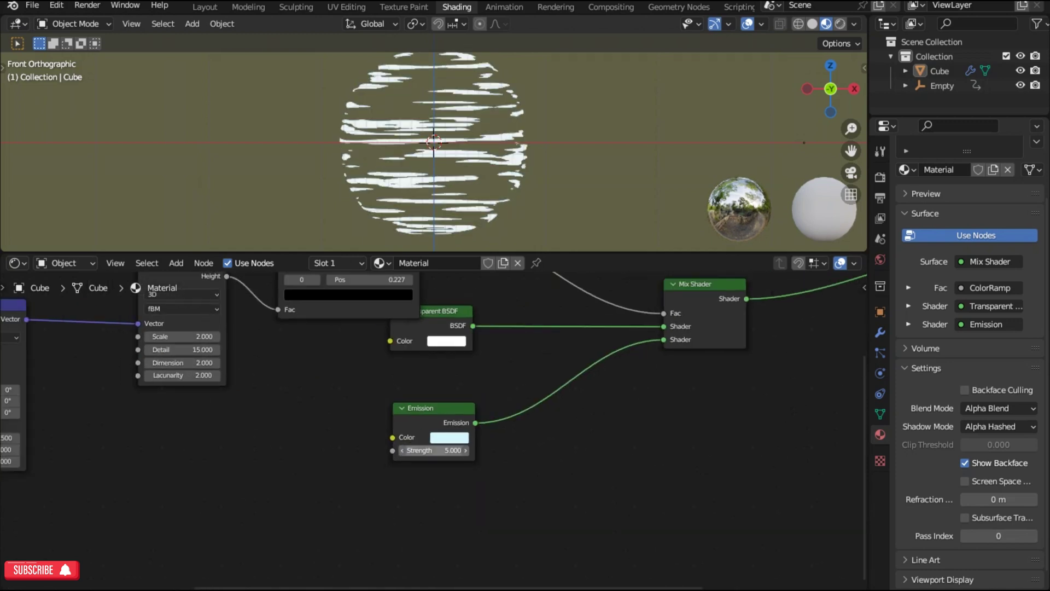
click(879, 176)
click(915, 297)
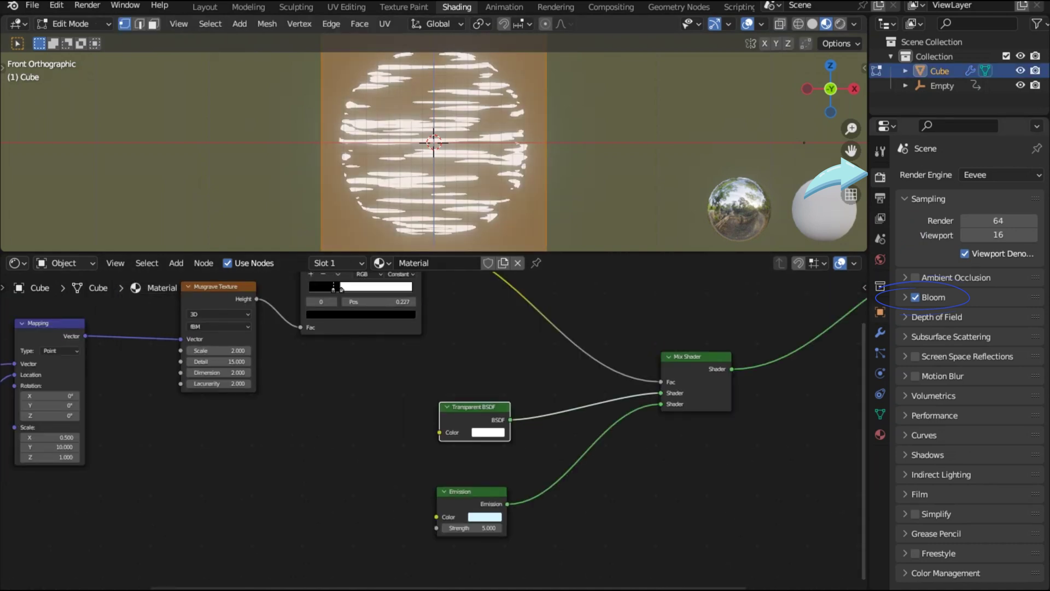
Return the sphere to Object Mode and apply its Subdivision modifier.
click(879, 332)
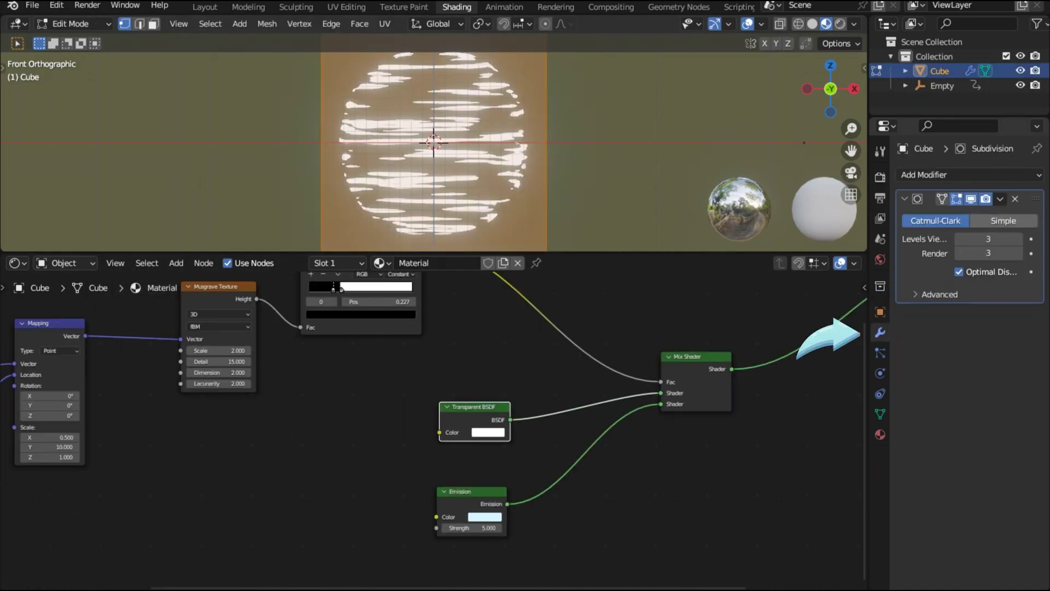
click(1001, 199)
key(Tab)
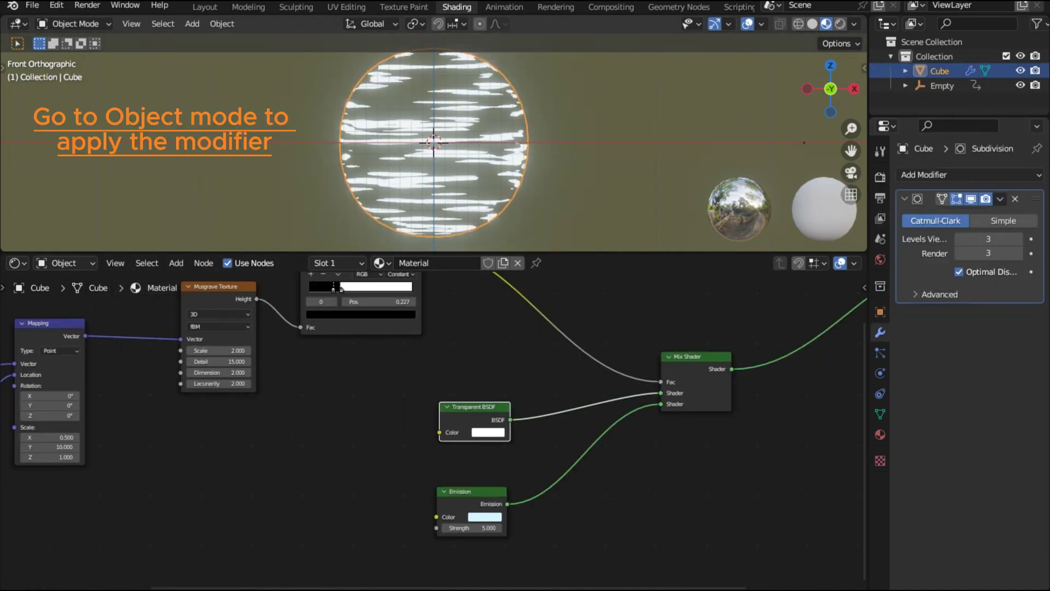
click(1000, 199)
click(938, 216)
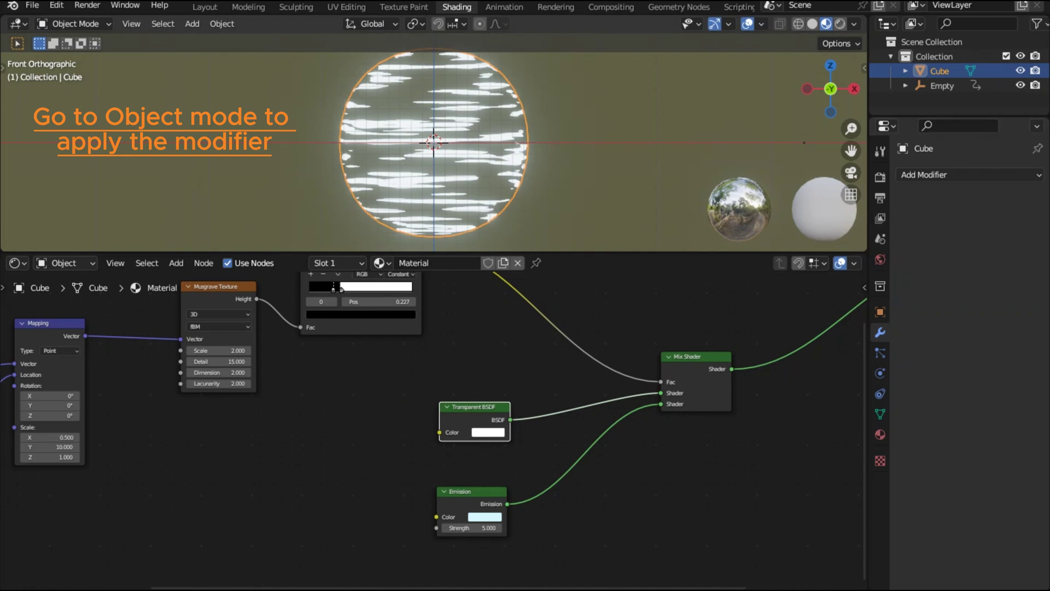
Duplicate the face loop around the sphere's middle, scale it up about 1.7 times and separate it into its own object.
key(Tab)
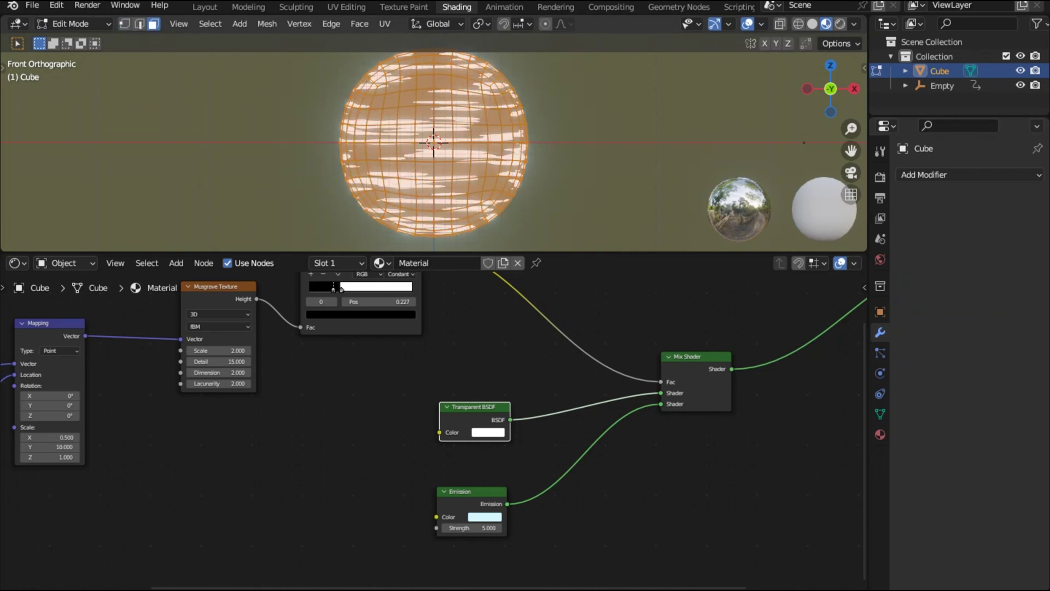
alt+click(486, 133)
key(shift+d)
key(s)
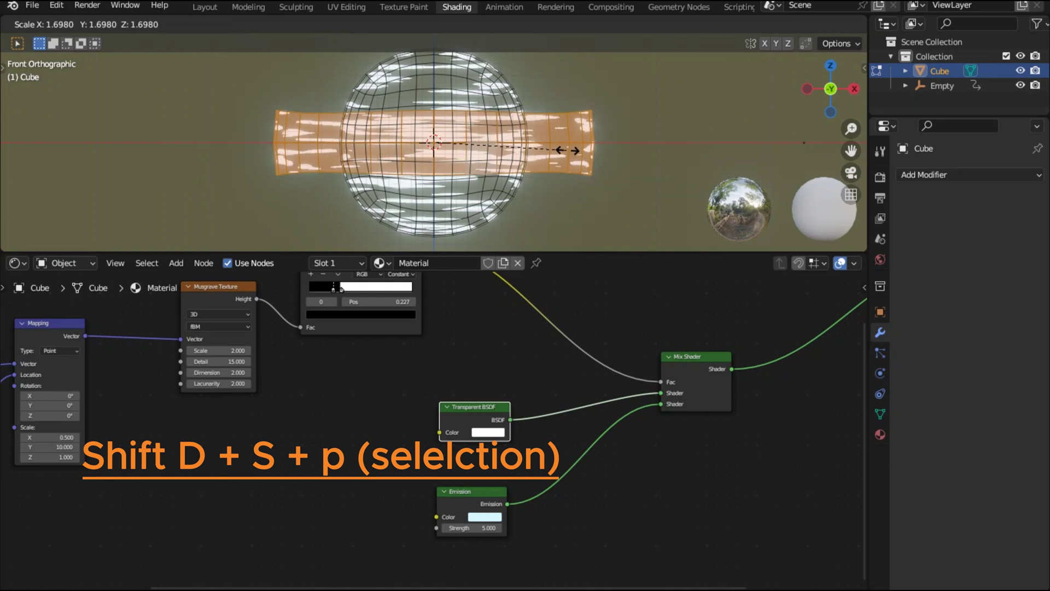
key(Return)
key(p)
key(Return)
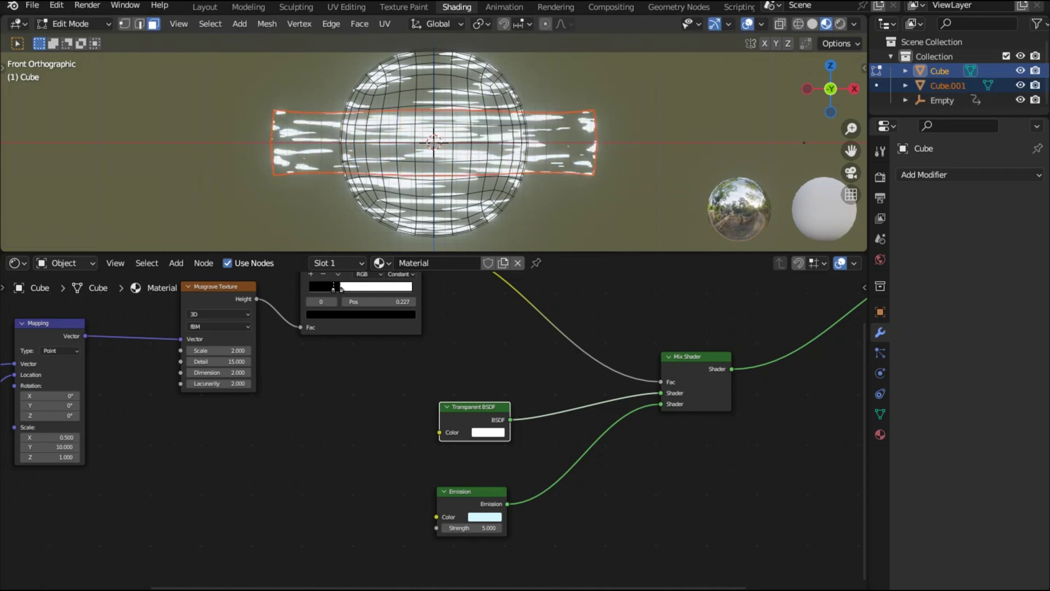
key(Tab)
Apply the separated band's object transform and scale the band narrower along Z.
click(563, 142)
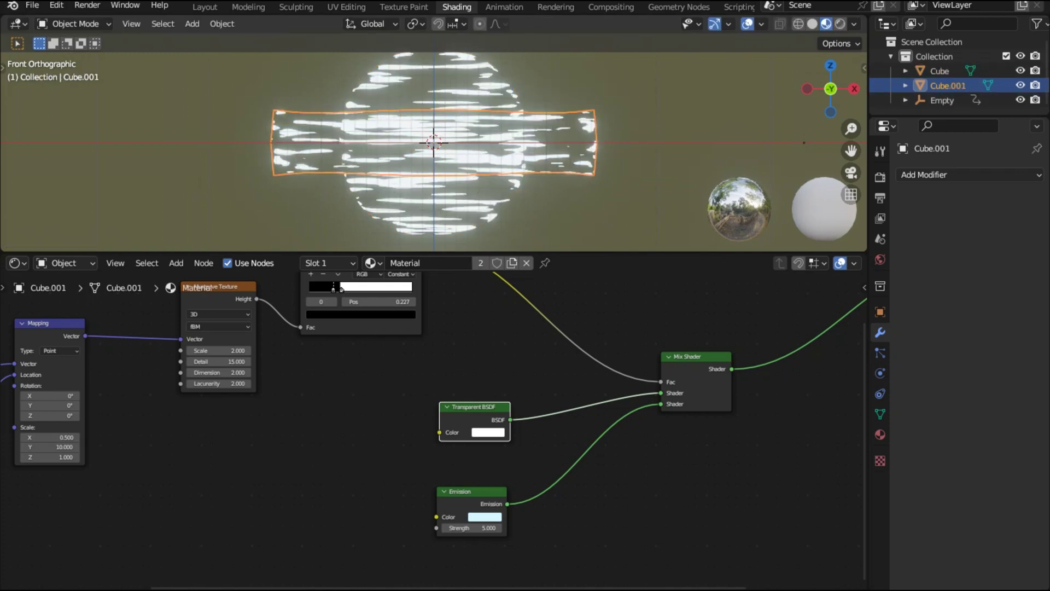
key(ctrl+a)
click(569, 155)
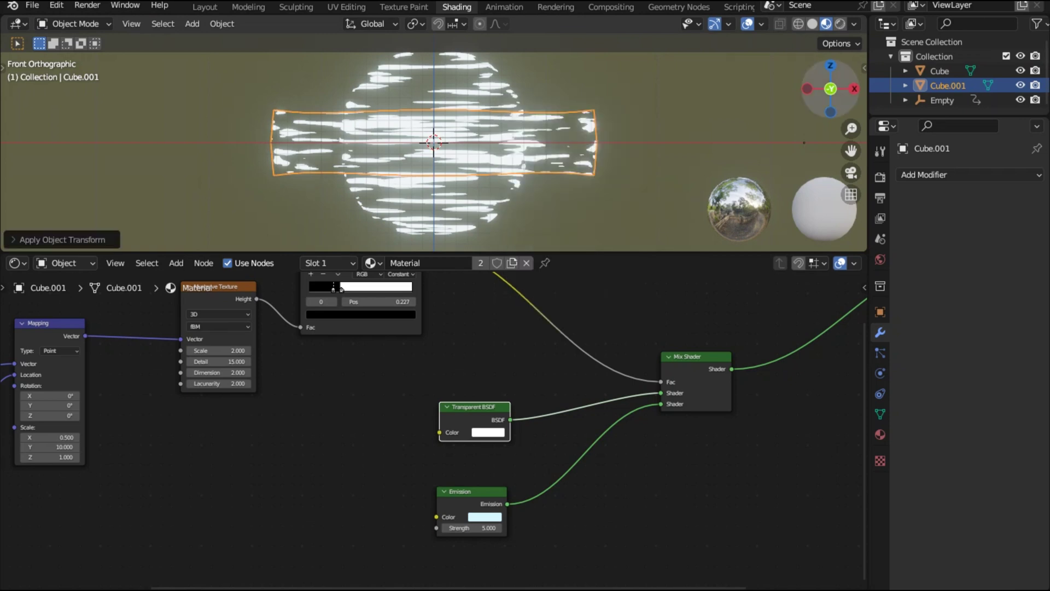
middle_drag(569, 155, 572, 183)
key(s)
key(z)
click(602, 164)
Rotate the band slightly in front view so that its +X end tilts upward.
key(KP_1)
key(r)
click(635, 169)
Duplicate the tilted band, scale the copy up about 1.18 times and tilt it in the opposite direction.
key(shift+d)
key(s)
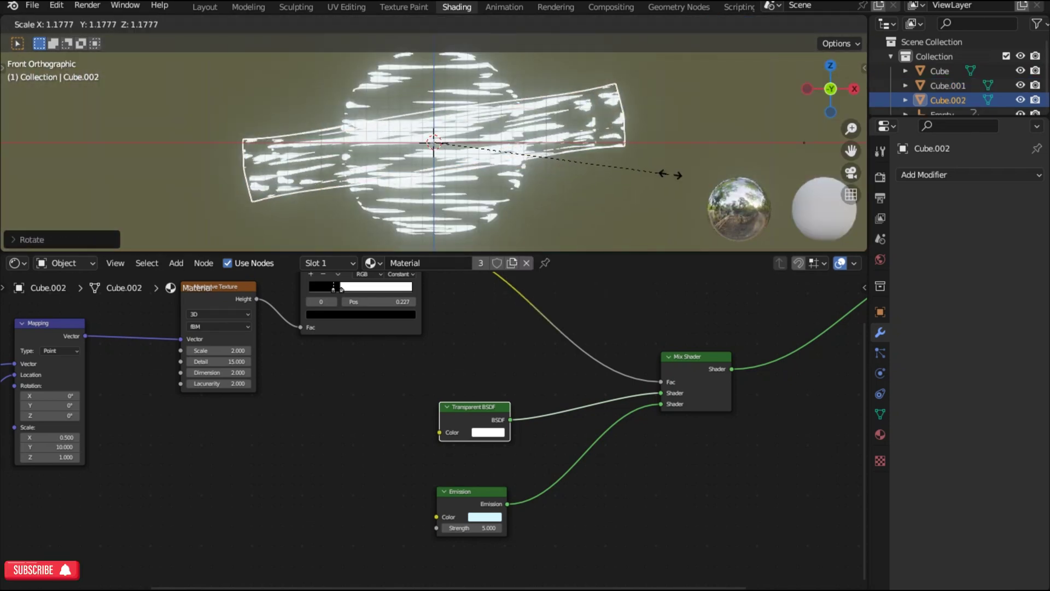
click(670, 174)
key(r)
click(643, 230)
Adjust the position and tilt of the larger band and reposition the smaller band around the sphere.
scroll(642, 230, down, 1)
key(g)
click(574, 192)
key(r)
click(559, 112)
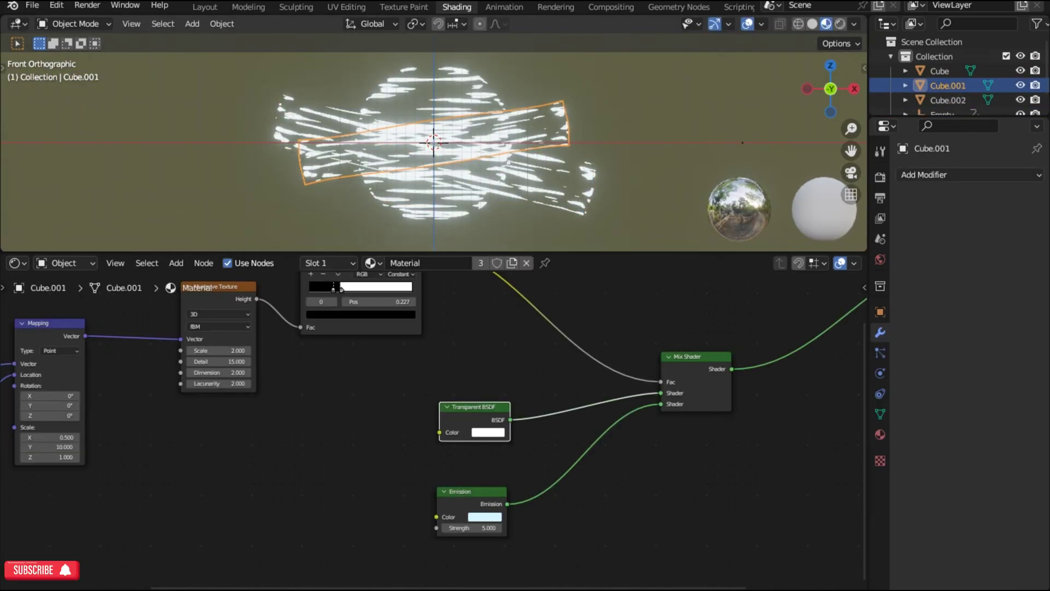
key(g)
click(559, 137)
Duplicate a band, then rotate and scale the copy around the sphere.
click(581, 186)
key(shift+d)
key(z)
key(r)
click(594, 164)
key(s)
click(694, 180)
middle_drag(695, 181, 645, 218)
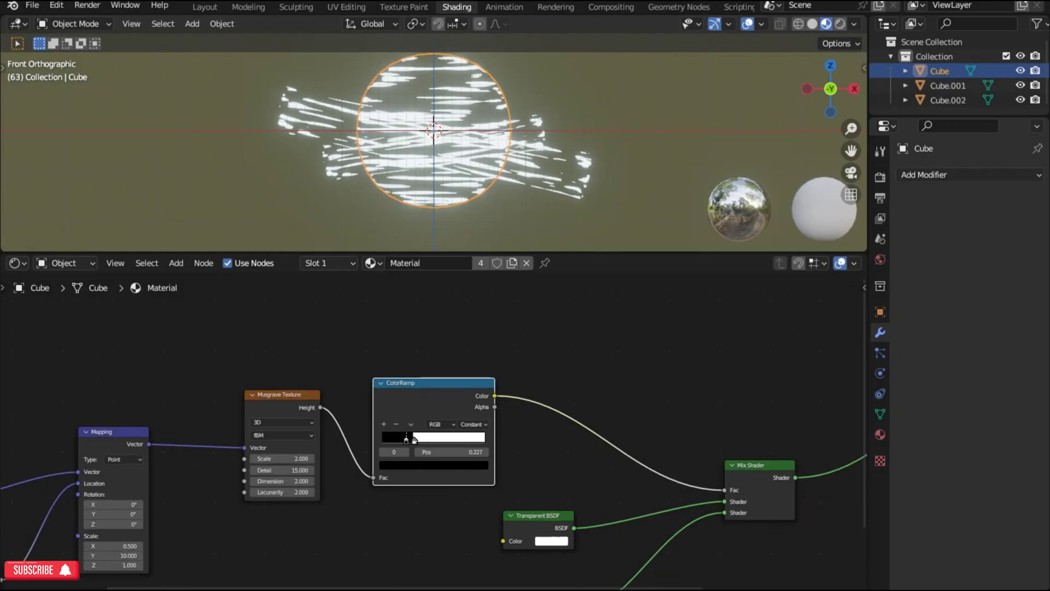
Duplicate the Mix Shader node and insert the copy between the original Mix Shader and the Material Output.
middle_drag(711, 438, 383, 383)
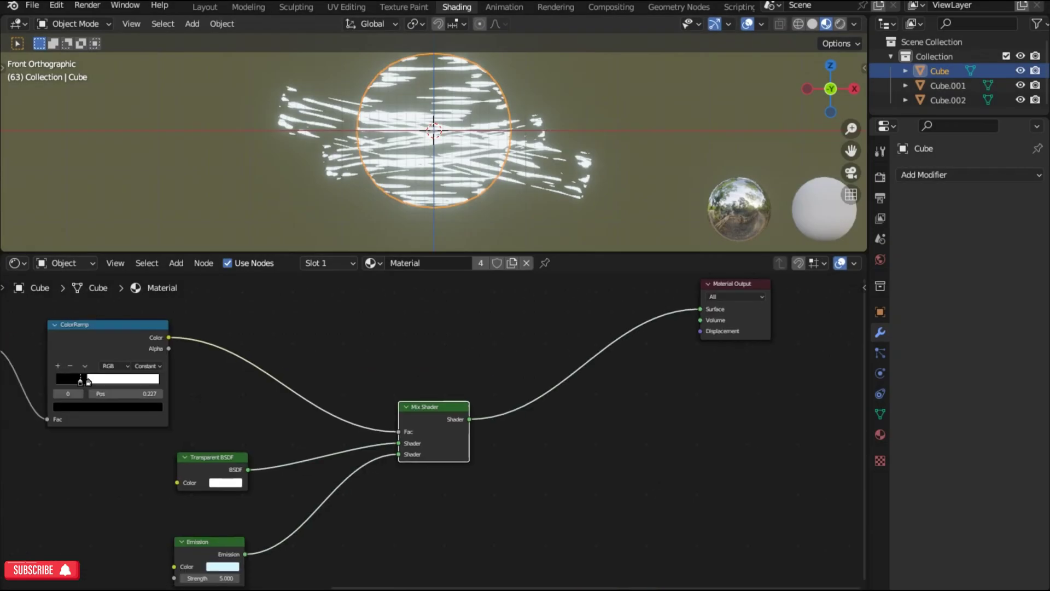
right_click(432, 411)
click(416, 425)
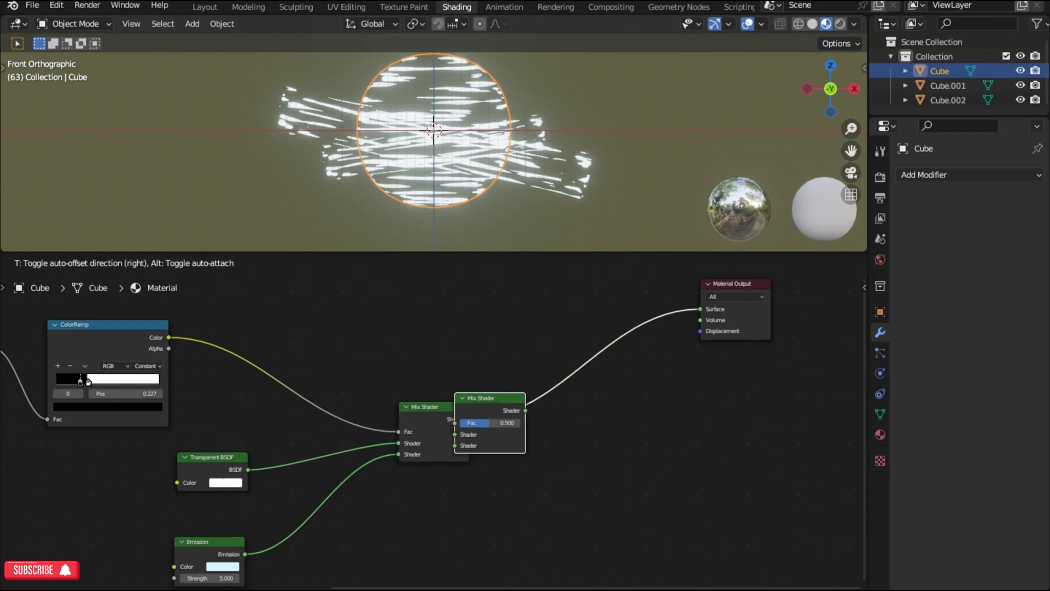
click(527, 400)
drag(541, 381, 637, 378)
Add a Glossy BSDF to the new Mix Shader's first shader input, moving the original mix to the second input.
key(shift+a)
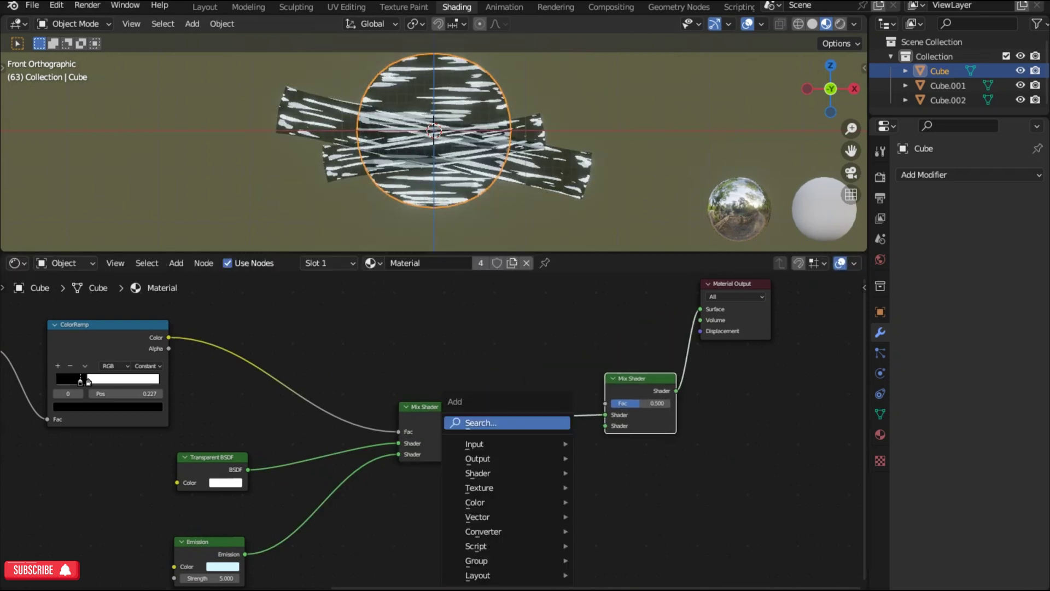
mouse_move(478, 473)
click(622, 308)
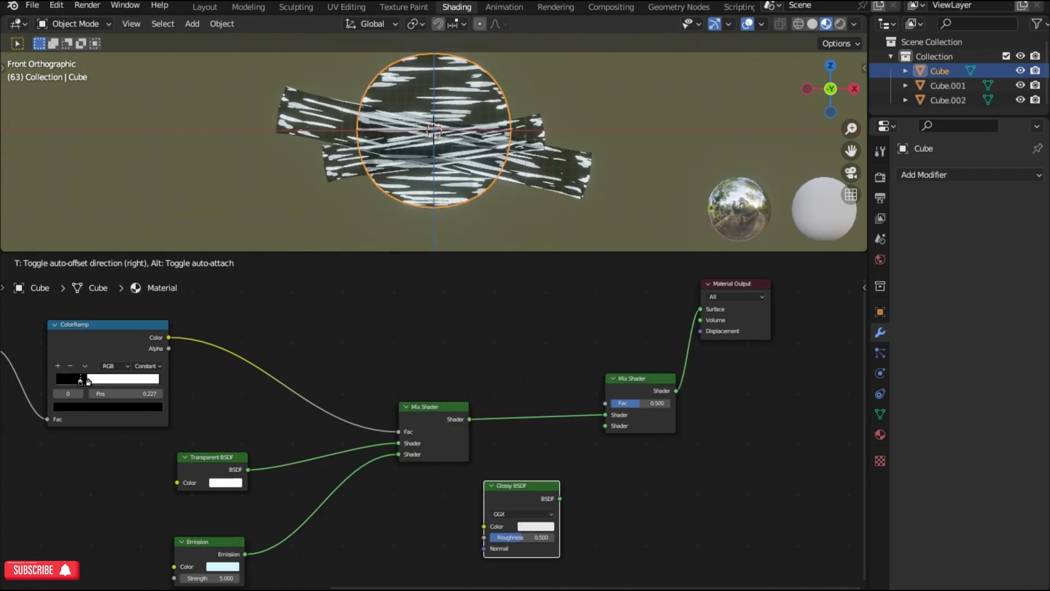
click(505, 520)
drag(605, 414, 605, 426)
drag(543, 499, 605, 415)
Try a Fresnel node as the factor of the second Mix Shader, and delete it.
click(550, 340)
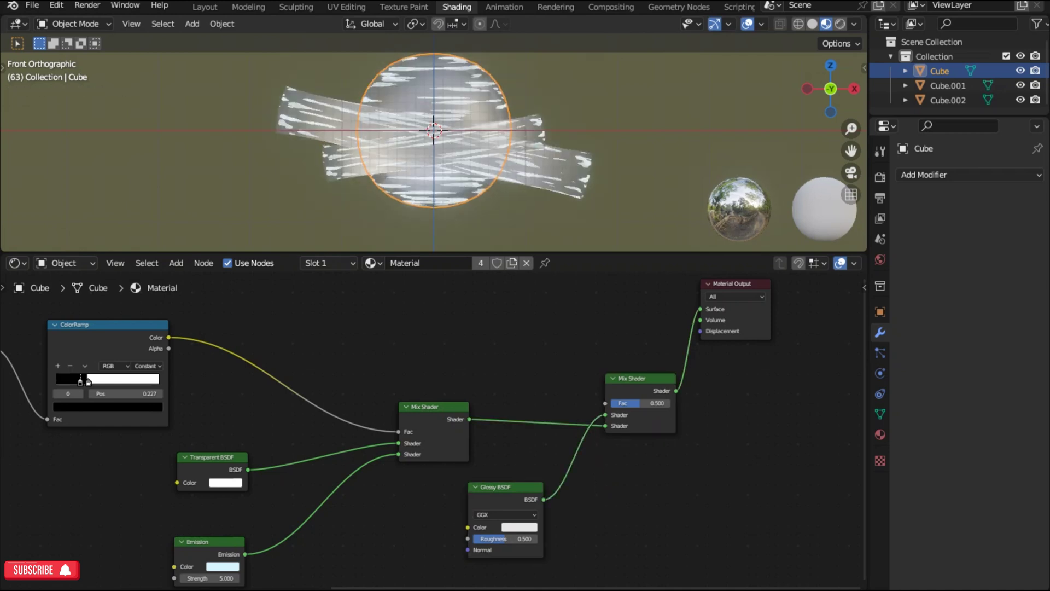
key(shift+a)
text(fre)
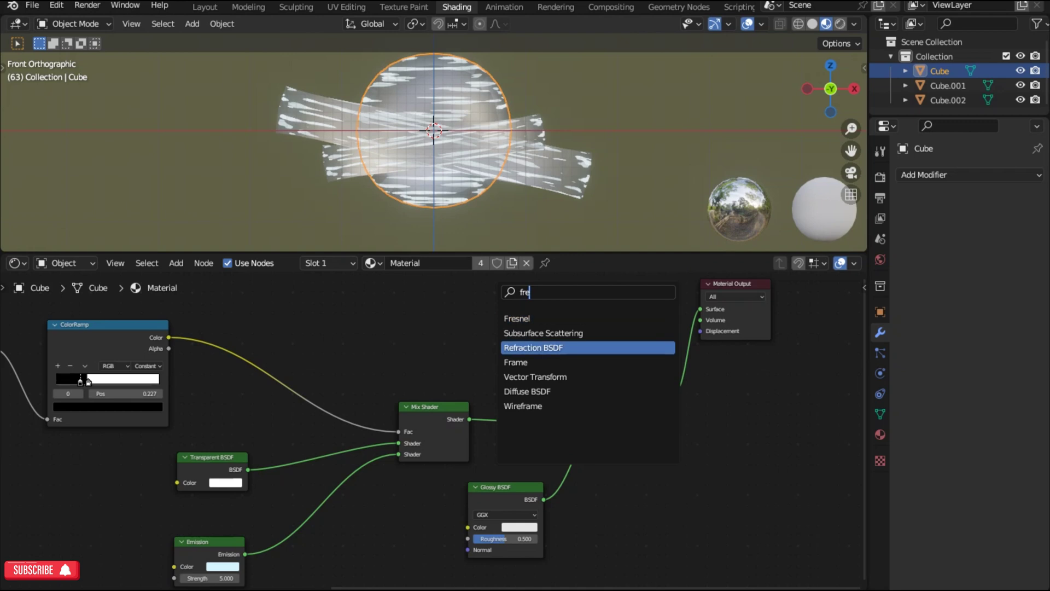
click(514, 319)
click(391, 313)
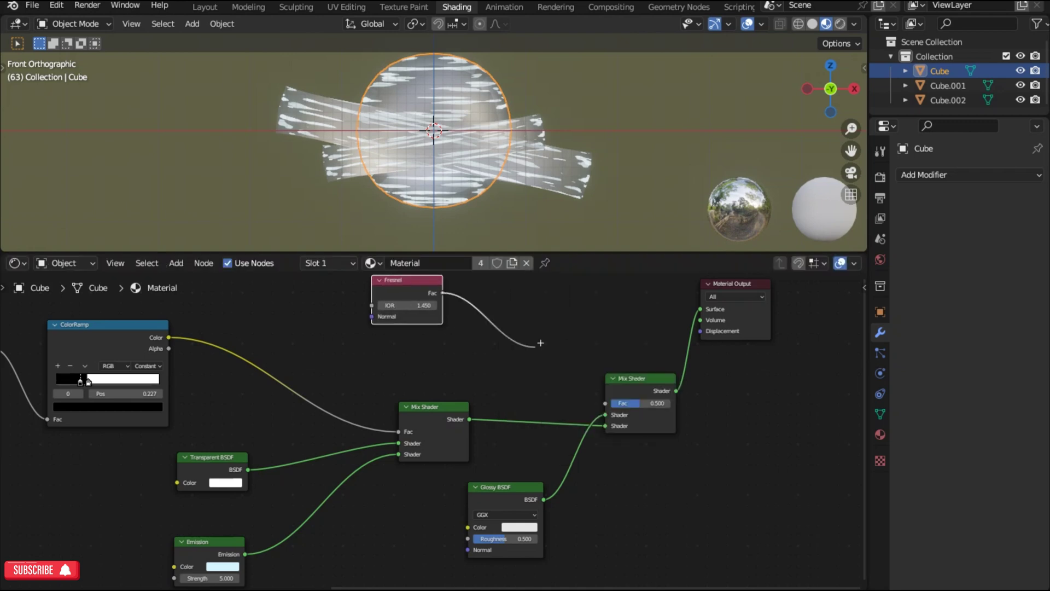
drag(540, 343, 605, 403)
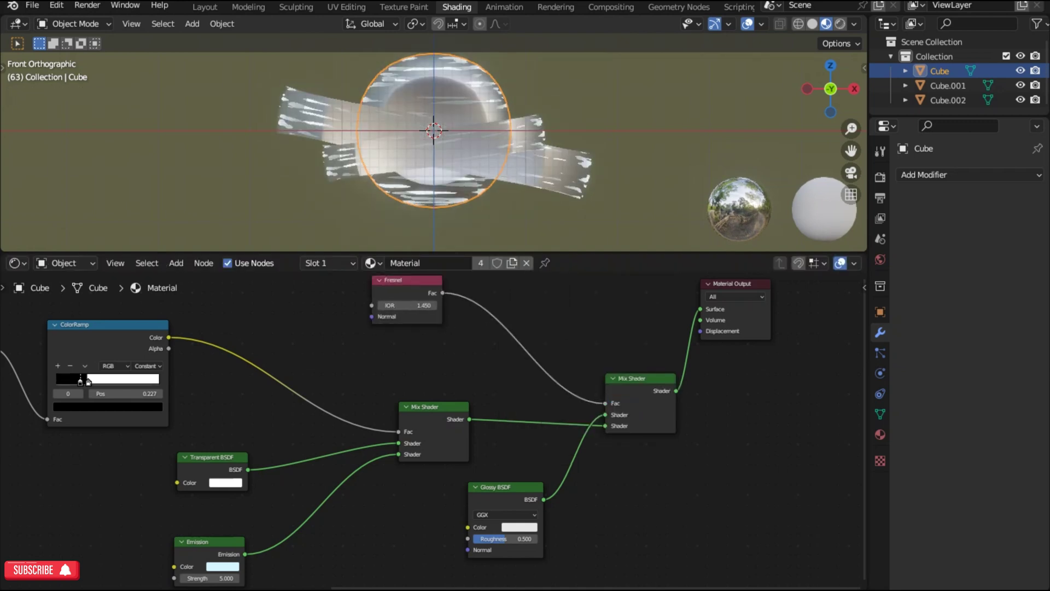
key(x)
Add a Layer Weight node and connect it to the second Mix Shader's Fac input.
key(shift+a)
click(422, 328)
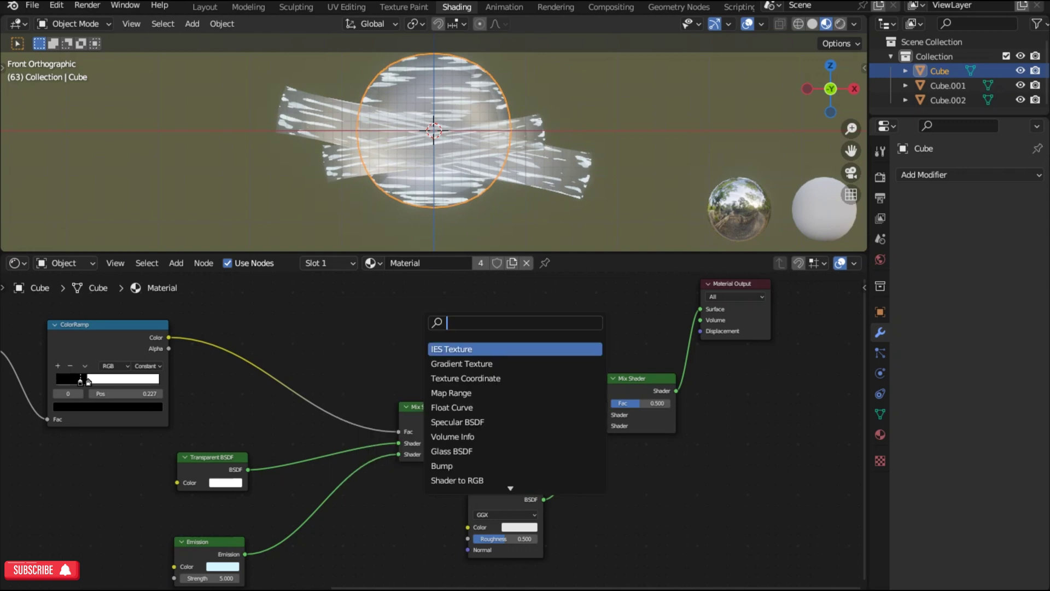
text(layer)
key(Return)
click(425, 313)
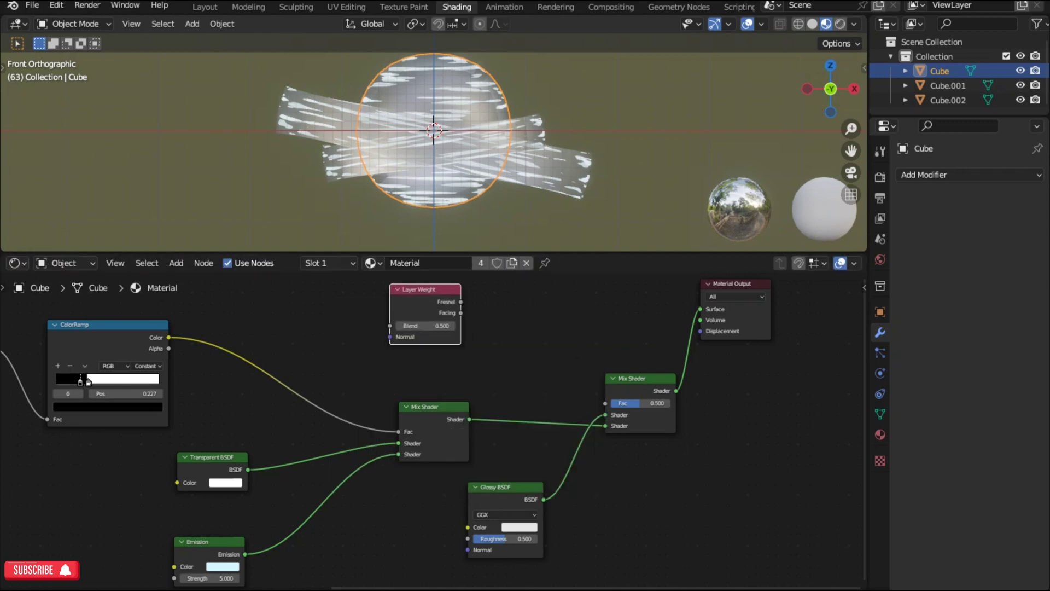
drag(537, 339, 605, 404)
scroll(433, 435, up, 1)
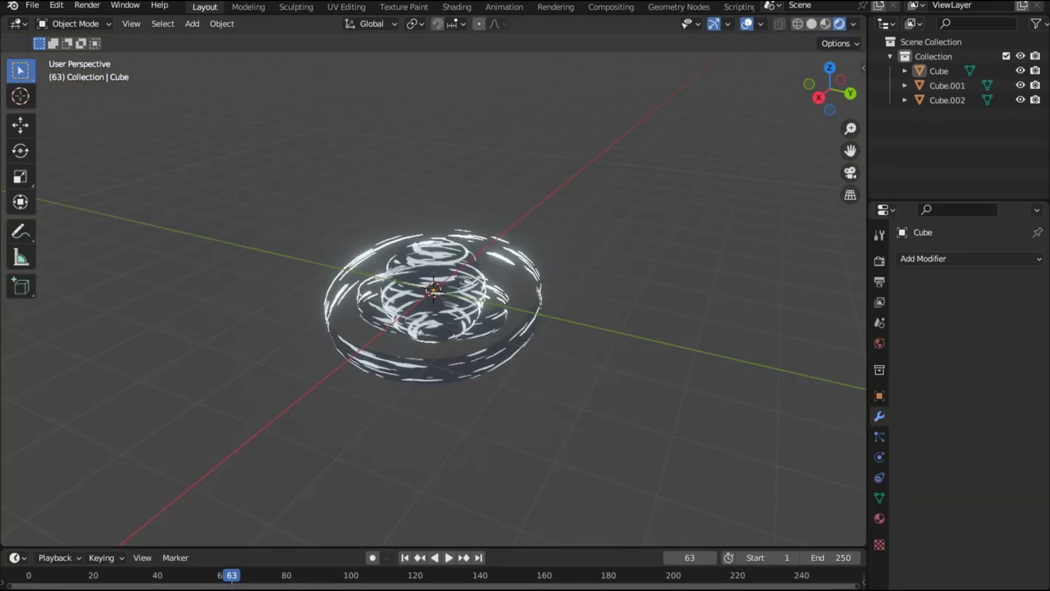
Add a Plain Axes empty and move it along X to about -3.06 m, beside the sphere.
key(KP_1)
key(shift+a)
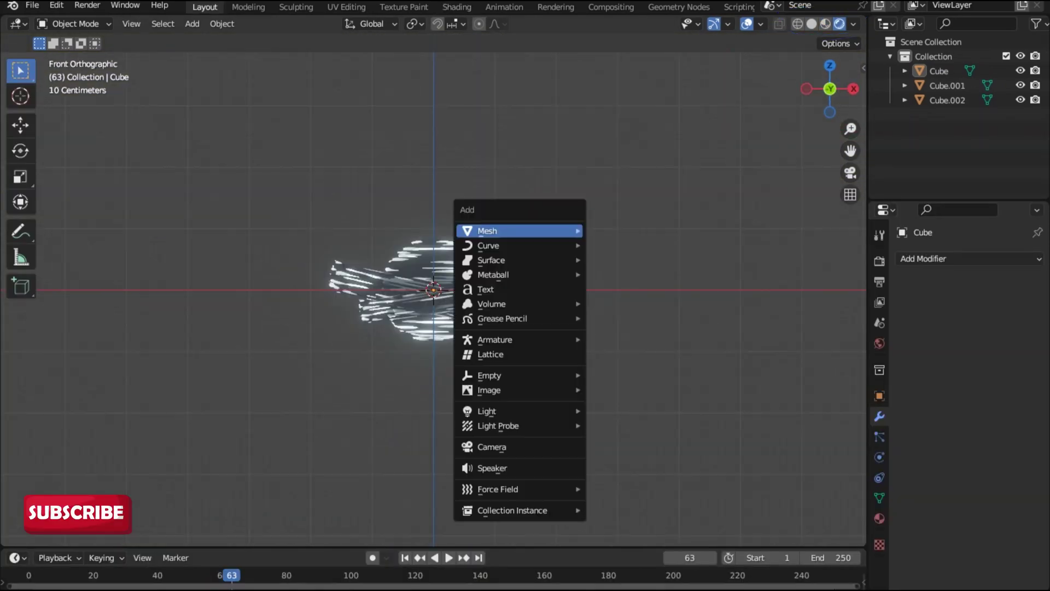
mouse_move(519, 375)
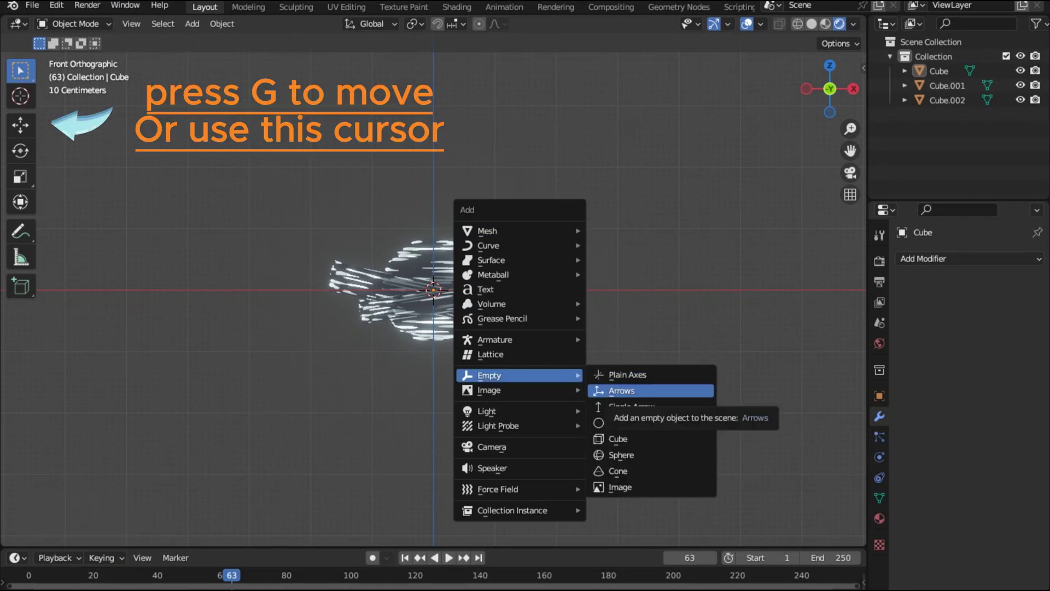
click(627, 374)
key(g)
key(x)
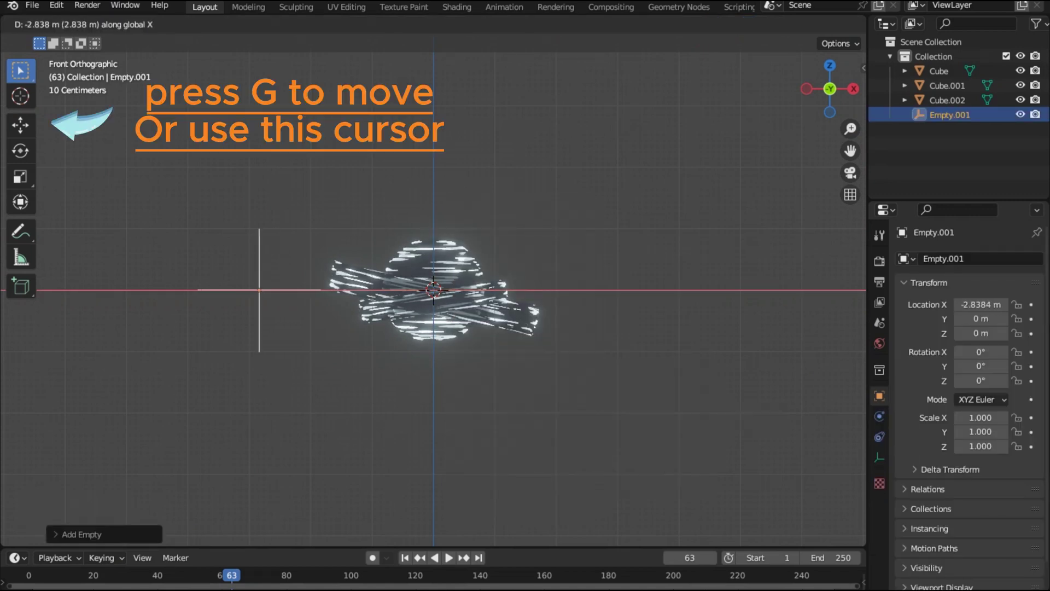
key(Return)
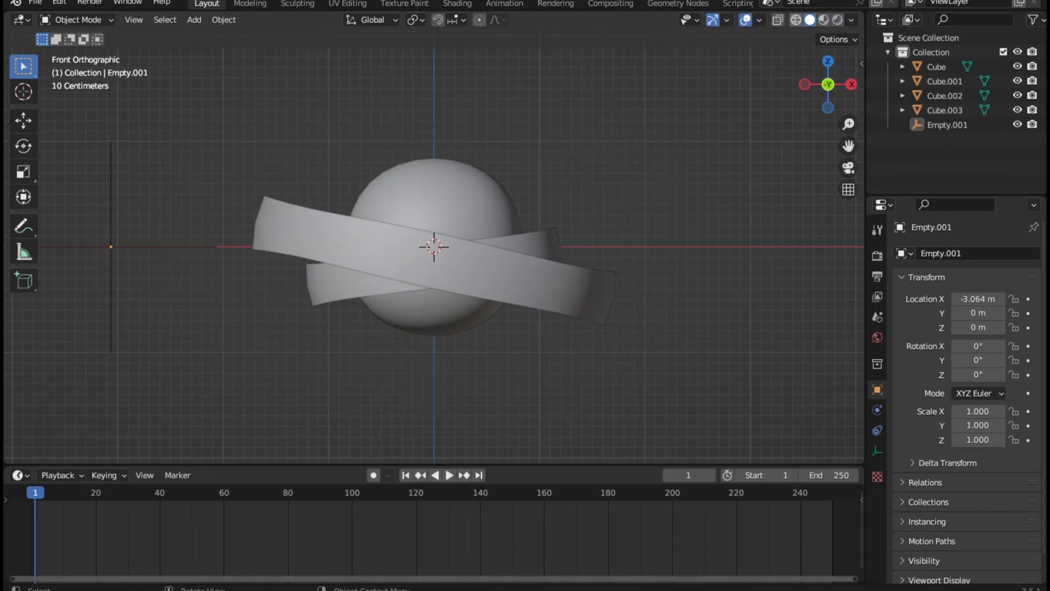
Turn on X-ray, select the sphere and all its bands, and join them into one object.
key(alt+z)
drag(469, 334, 468, 334)
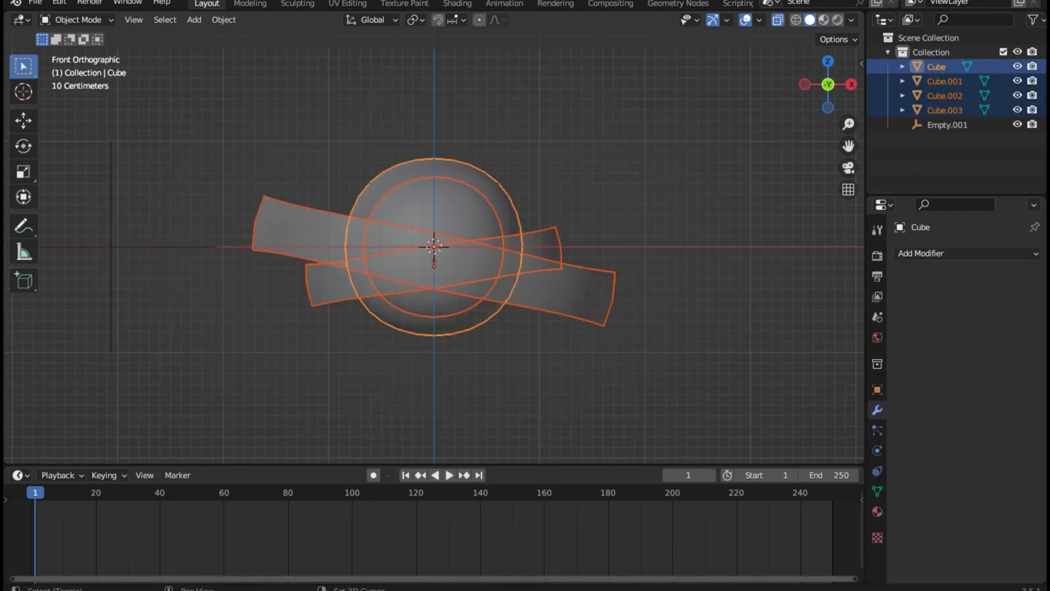
key(ctrl+j)
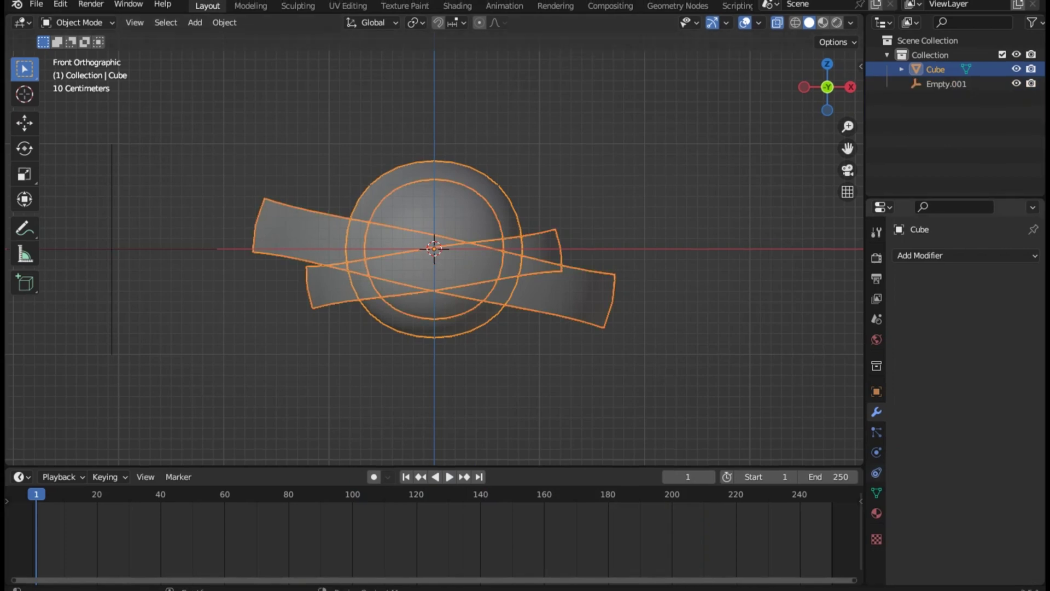
Add a Copy Scale constraint to the joined energy ball object with the empty as its target.
click(966, 255)
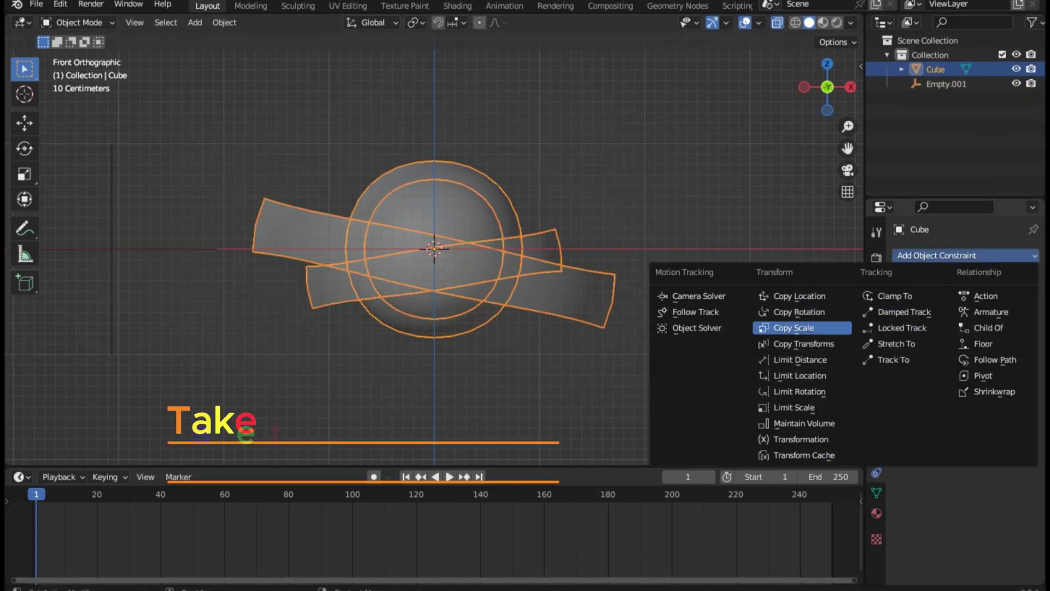
click(793, 328)
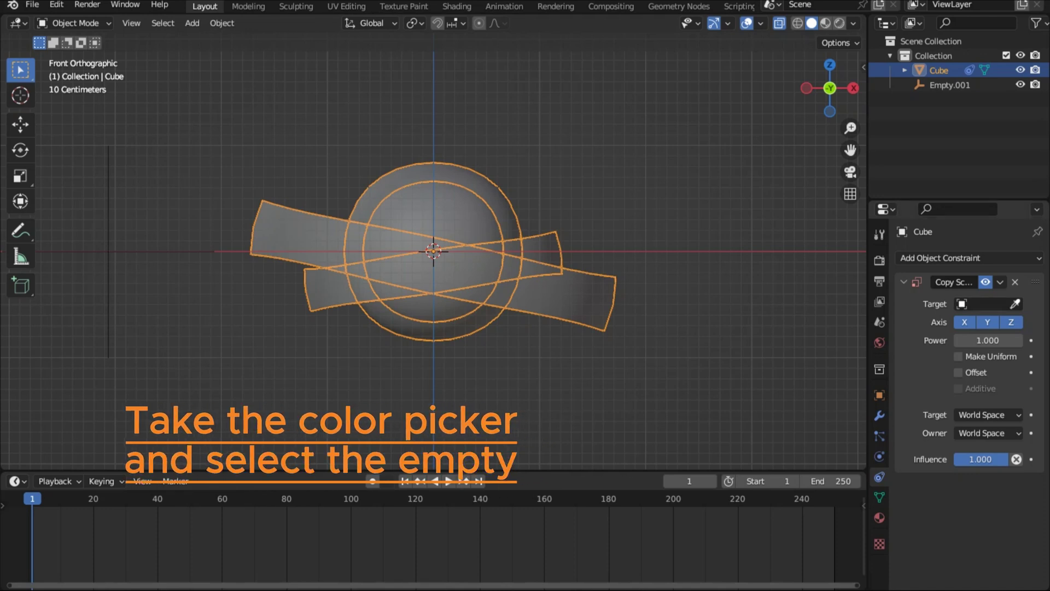
click(110, 225)
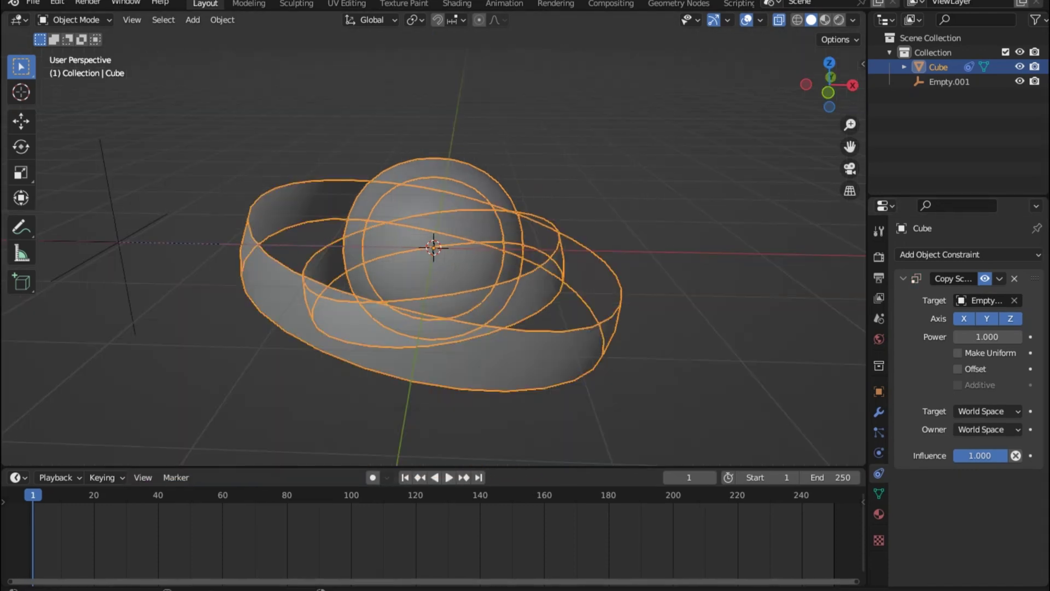
Try scaling the empty to test whether the energy ball follows its size.
key(s)
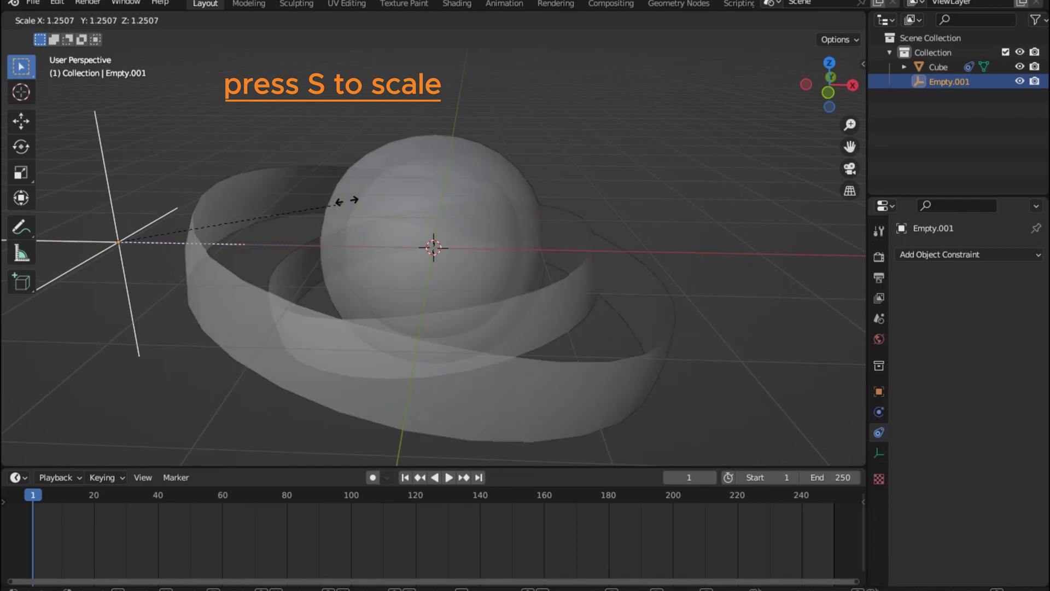
key(Escape)
Go to frame 1 in front view, scale the empty down, and keyframe its scale there.
key(KP_1)
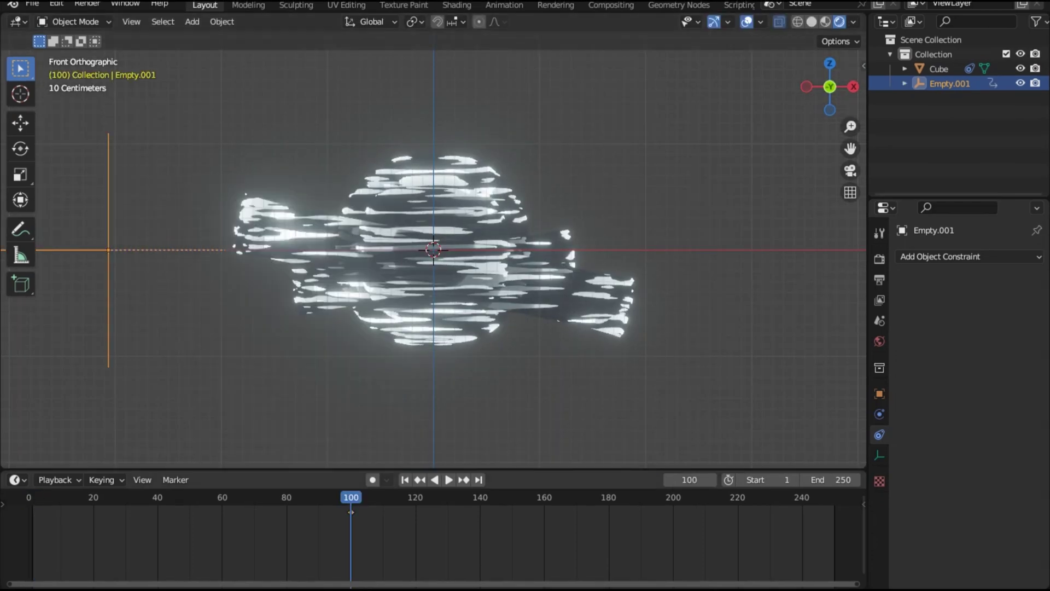
key(shift+Left)
key(s)
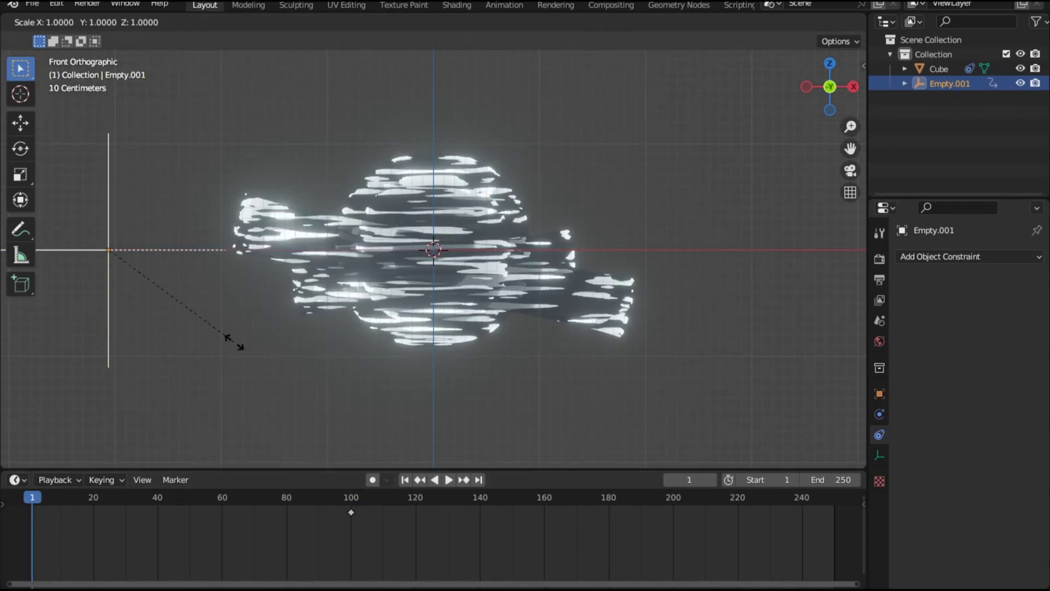
key(Escape)
Play the scale animation and set the interpolation of the empty's keyframes at frames 1 and 100.
key(space)
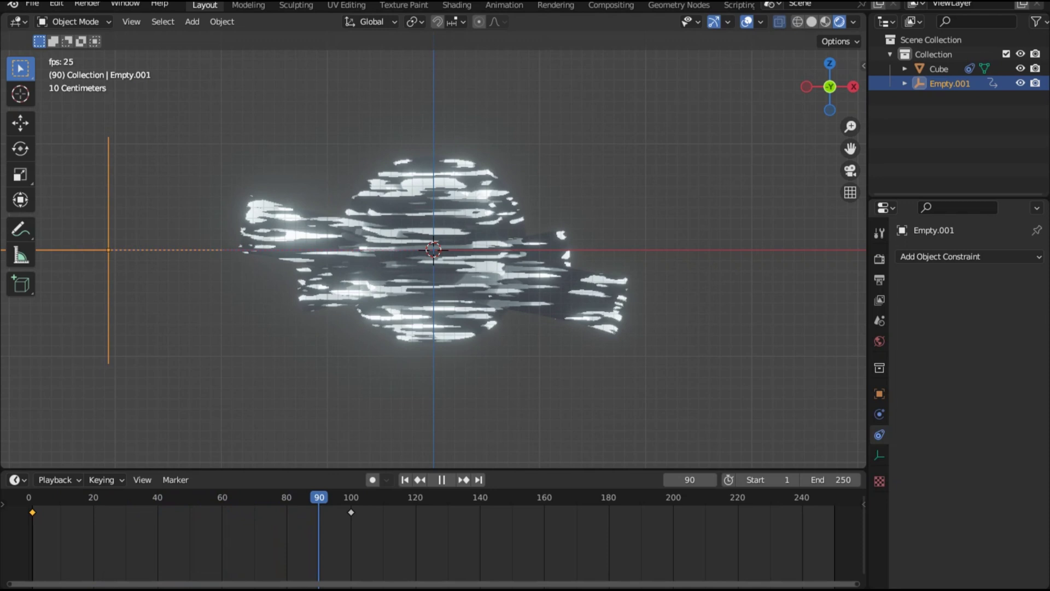
right_click(49, 520)
click(49, 482)
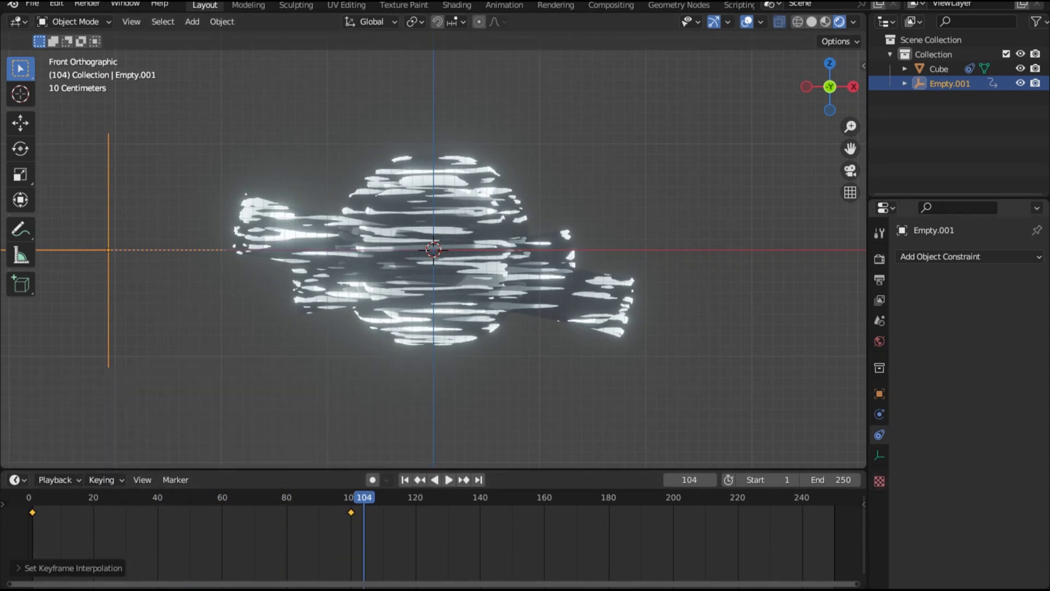
key(space)
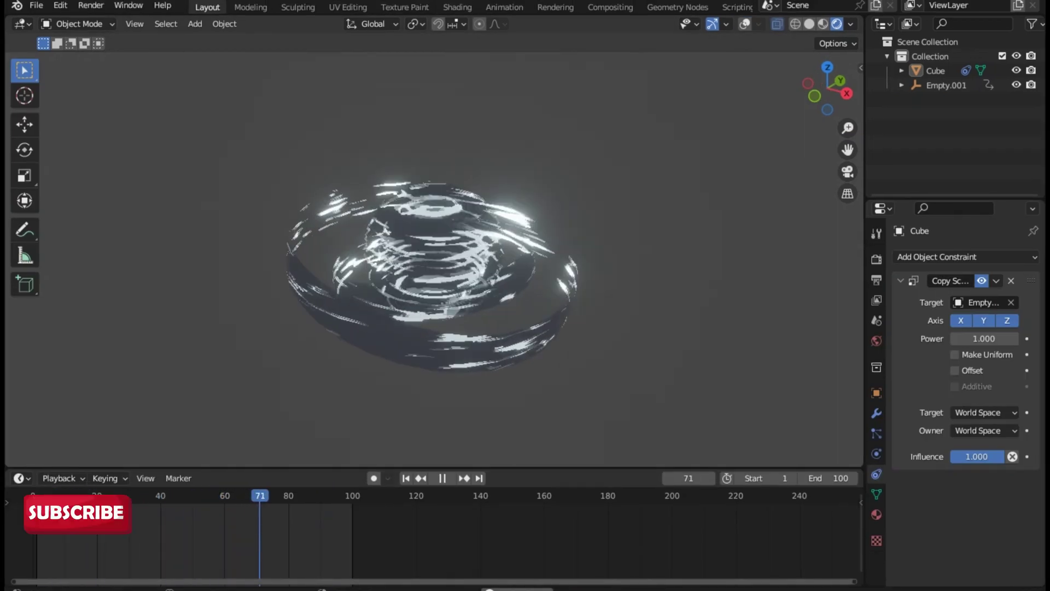
Select the energy ball and move a stop further along its material's ColorRamp to thin the glowing streaks.
scroll(435, 425, down, 1)
middle_drag(602, 400, 268, 458)
click(563, 377)
scroll(435, 426, up, 4)
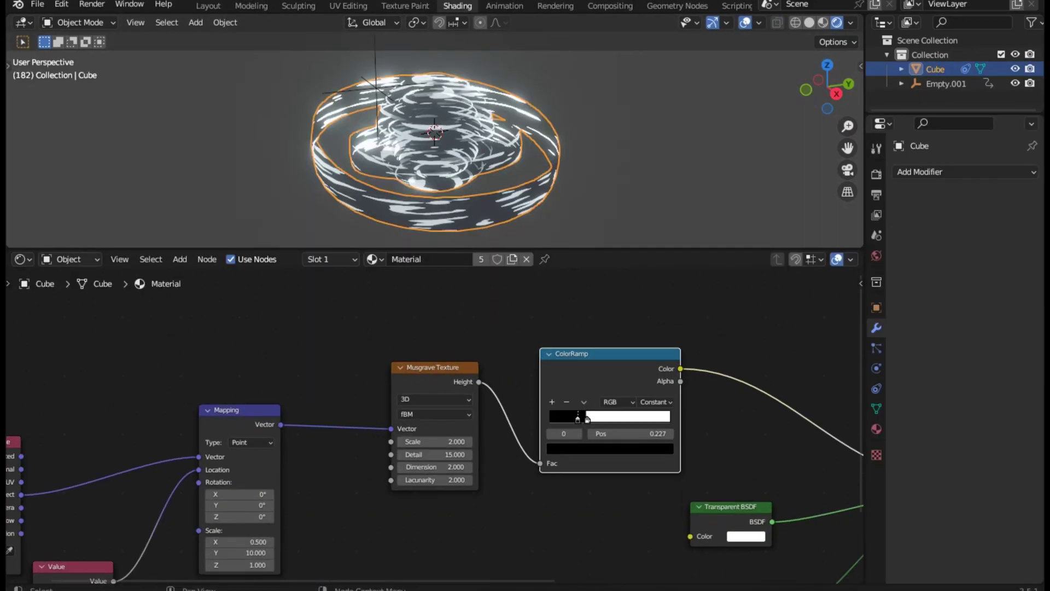
drag(583, 419, 609, 419)
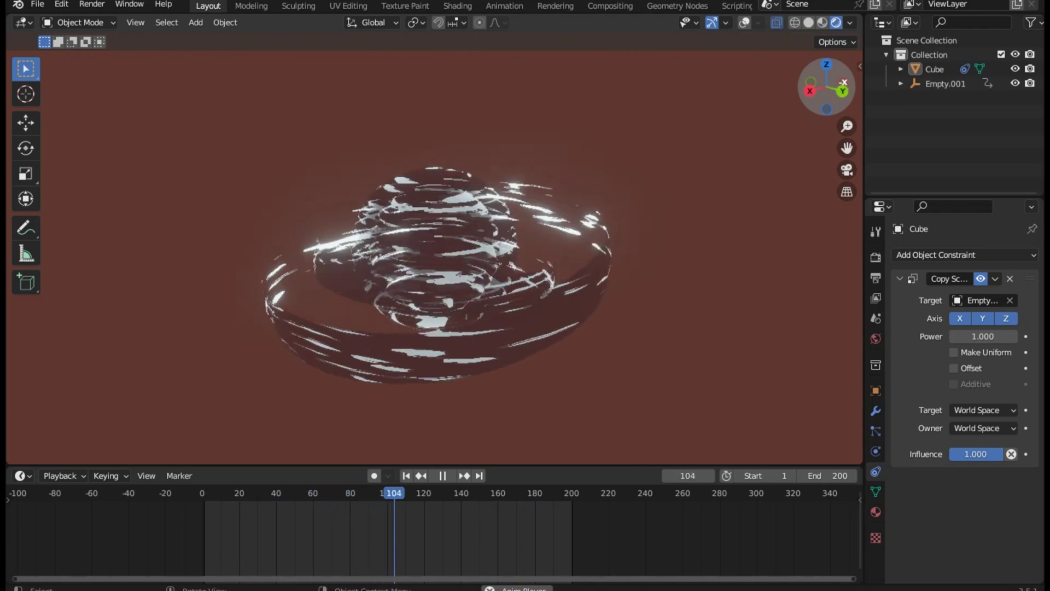
drag(827, 86, 797, 71)
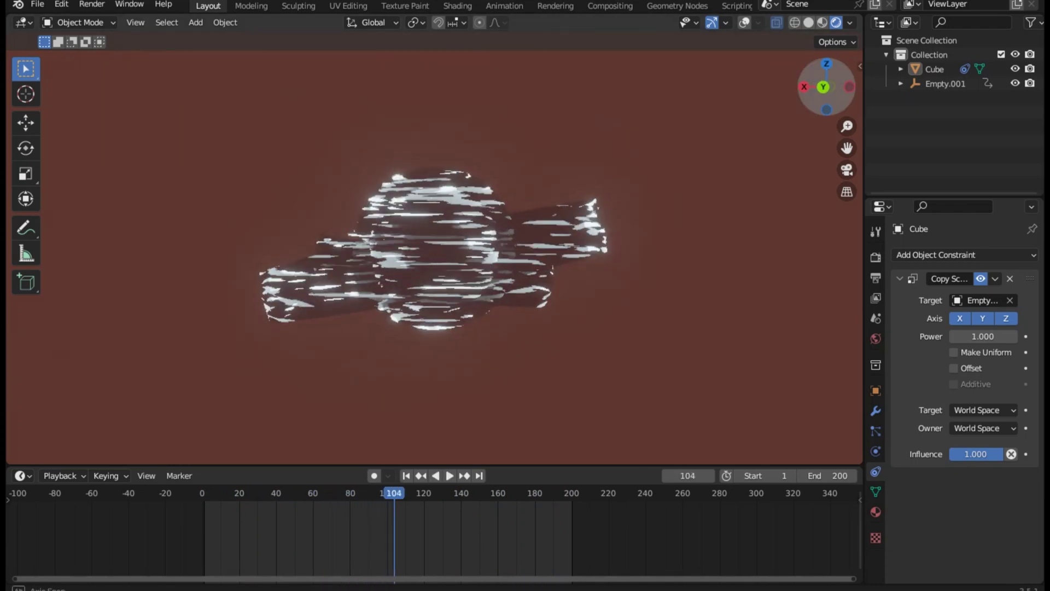